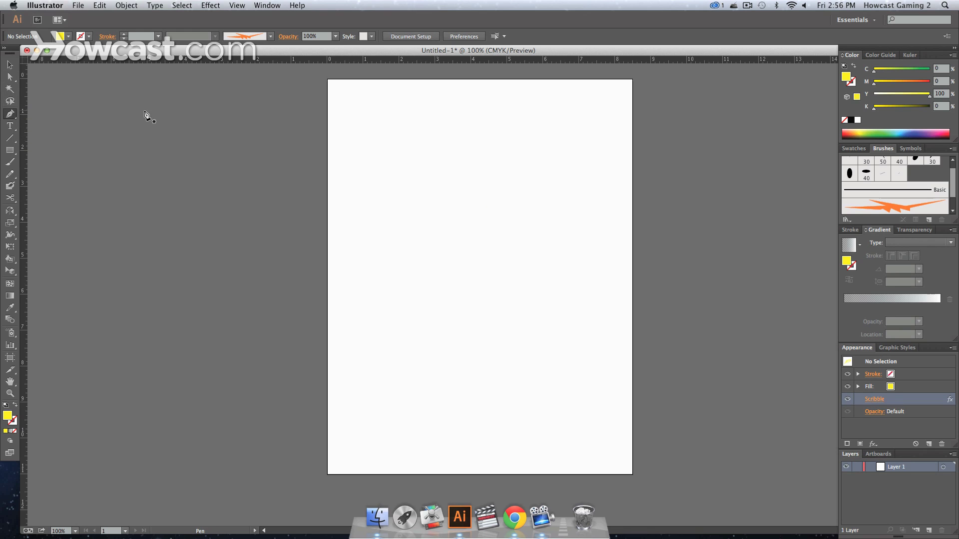
Draw a closed, right-pointing yellow triangle with the Pen tool and move it down-left on the page
{"action": "left_click", "coordinate": [425, 114]}
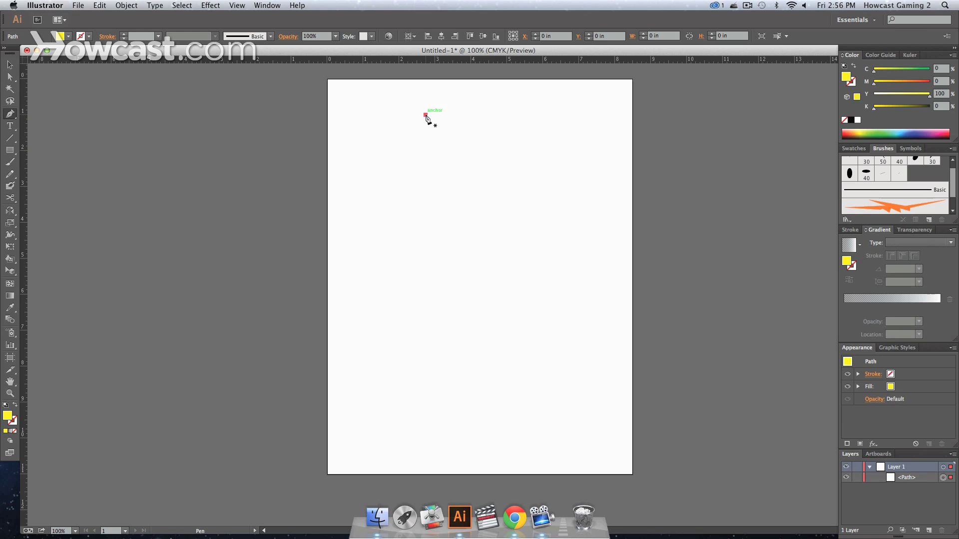
{"action": "left_click", "coordinate": [530, 173]}
{"action": "left_click", "coordinate": [422, 274]}
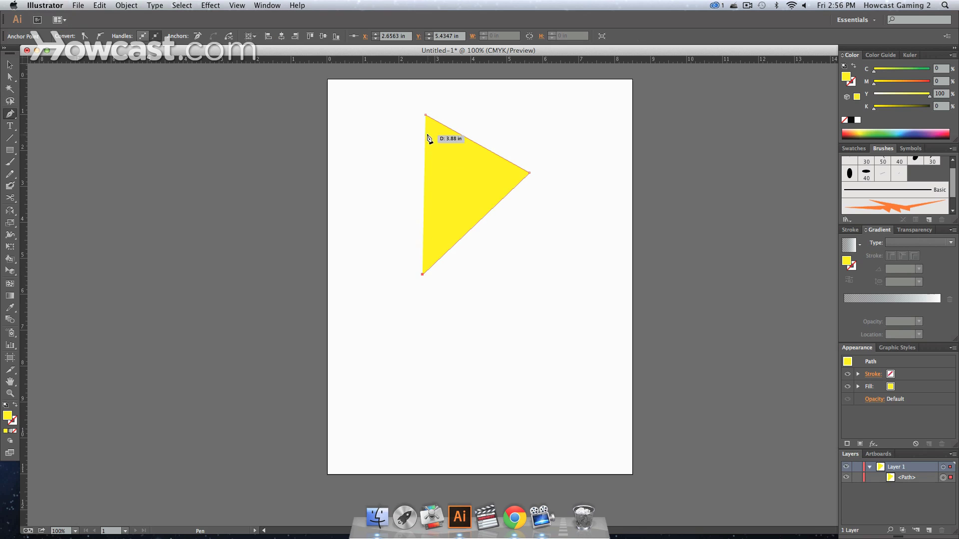
{"action": "left_click", "coordinate": [424, 115]}
{"action": "key", "text": "v"}
{"action": "left_click_drag", "start_coordinate": [436, 236], "coordinate": [420, 272]}
{"action": "left_click", "coordinate": [507, 285]}
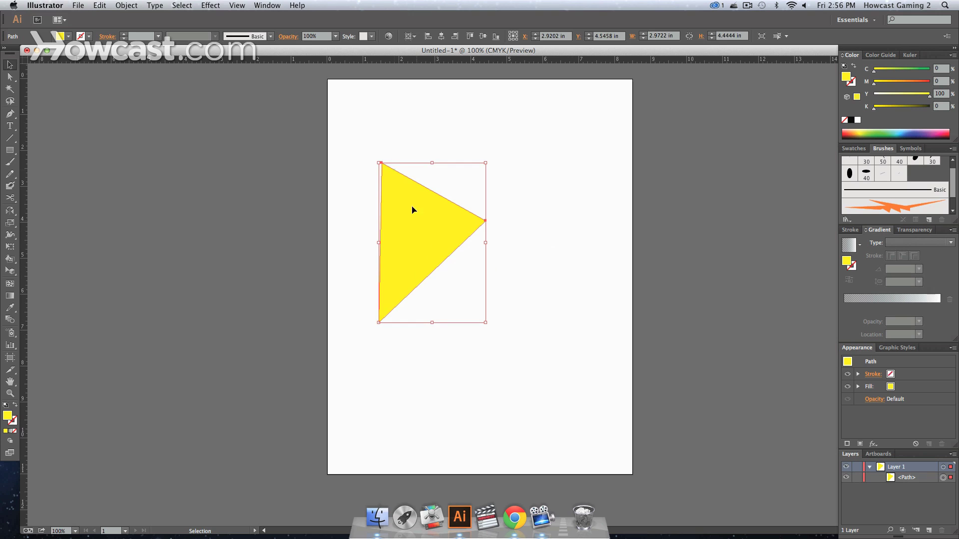
Apply Effect > 3D > Extrude & Bevel to the triangle, previewing a 50 pt Off-Axis Front extrusion
{"action": "left_click", "coordinate": [211, 5]}
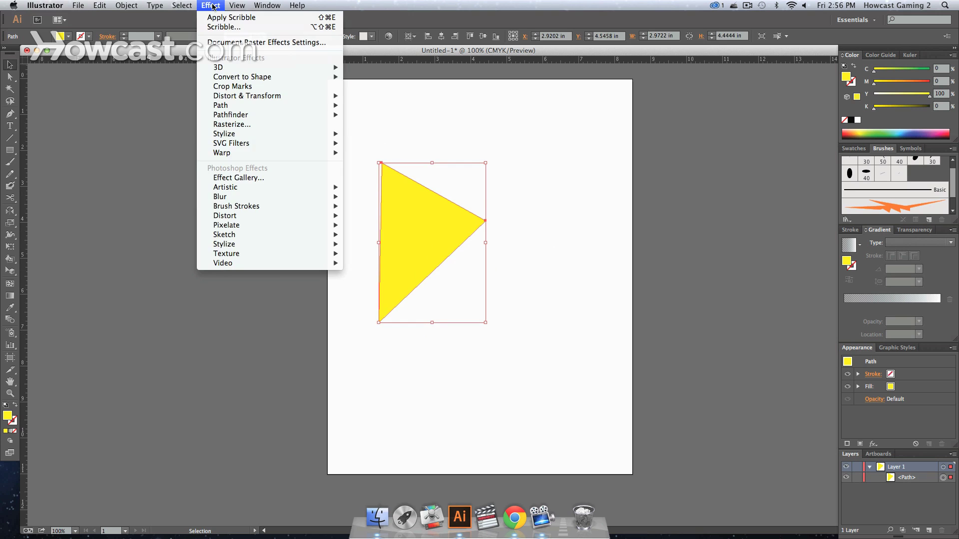
{"action": "left_click", "coordinate": [211, 5]}
{"action": "left_click", "coordinate": [210, 6]}
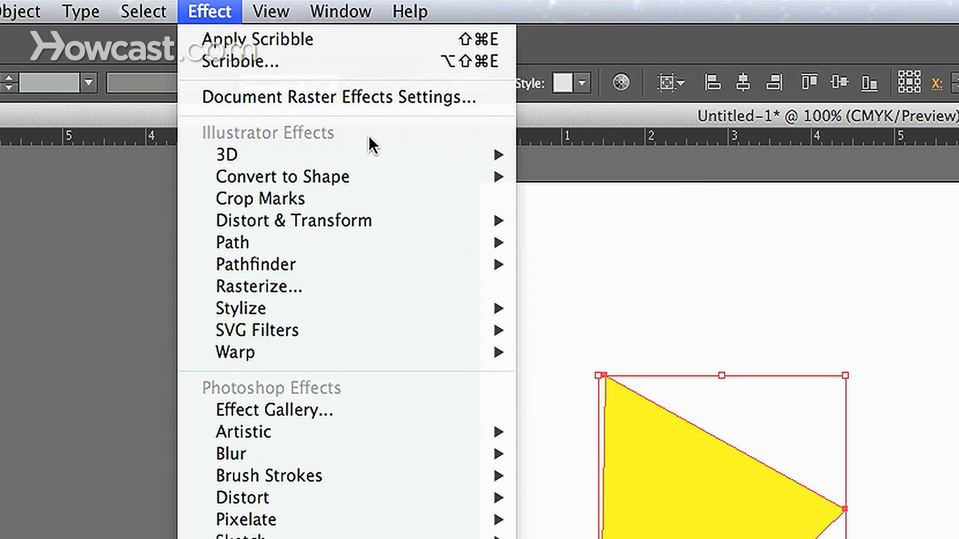
{"action": "mouse_move", "coordinate": [464, 152]}
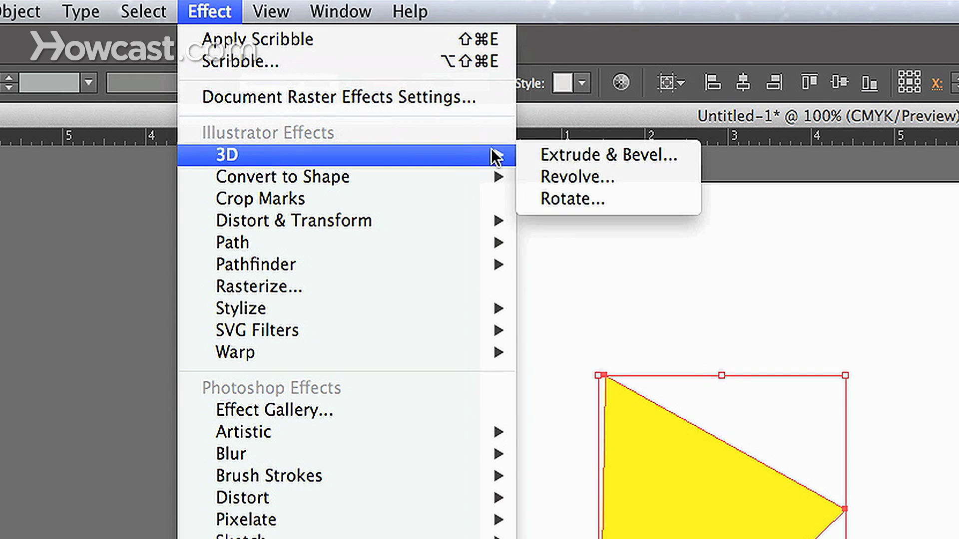
{"action": "left_click", "coordinate": [541, 156]}
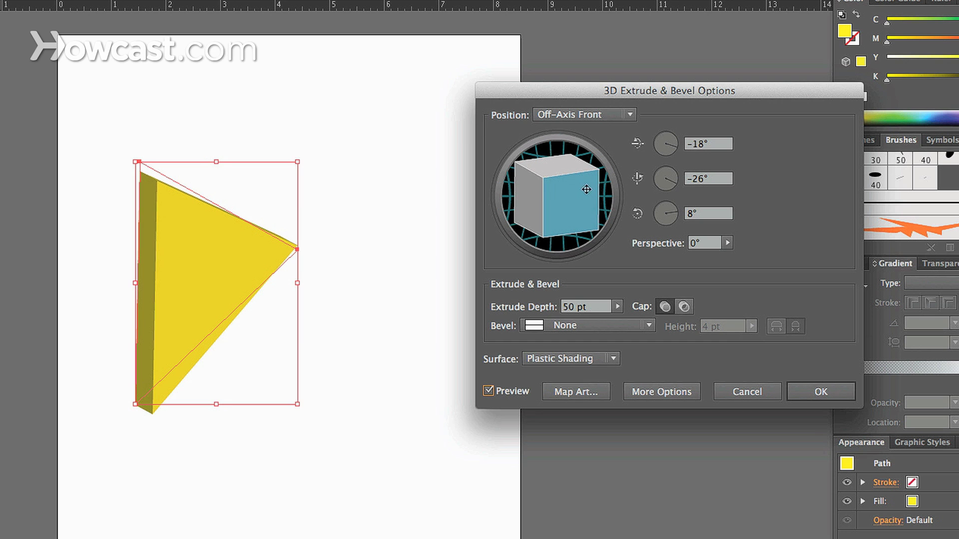
Rotate the extruded triangle to -53°, 10°, -1° by dragging the cube and editing the angle fields
{"action": "left_click_drag", "start_coordinate": [603, 188], "coordinate": [545, 177]}
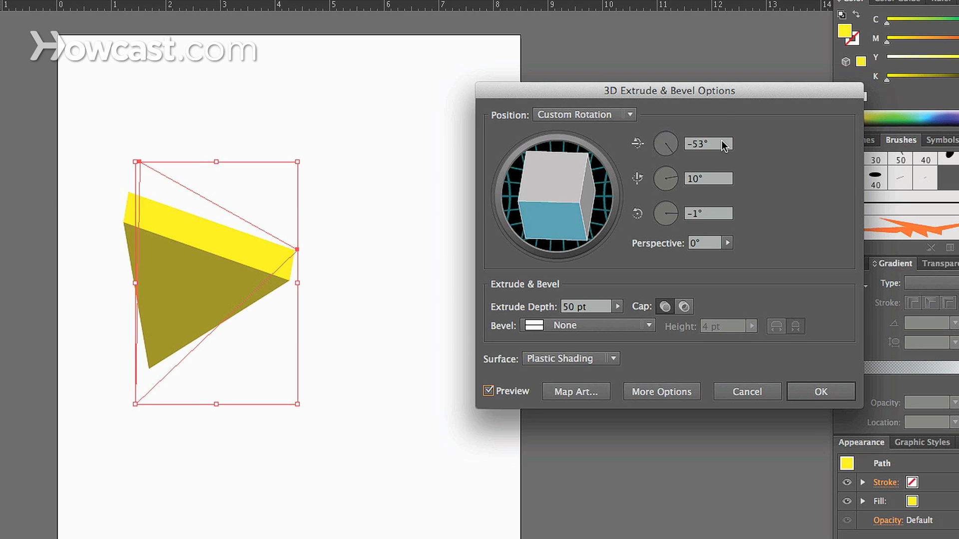
{"action": "left_click", "coordinate": [719, 146]}
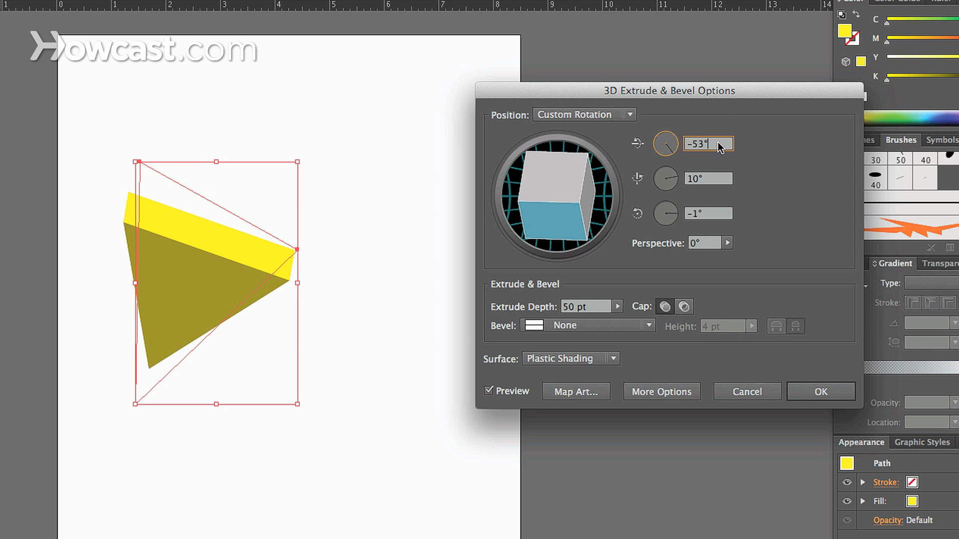
{"action": "left_click", "coordinate": [716, 180]}
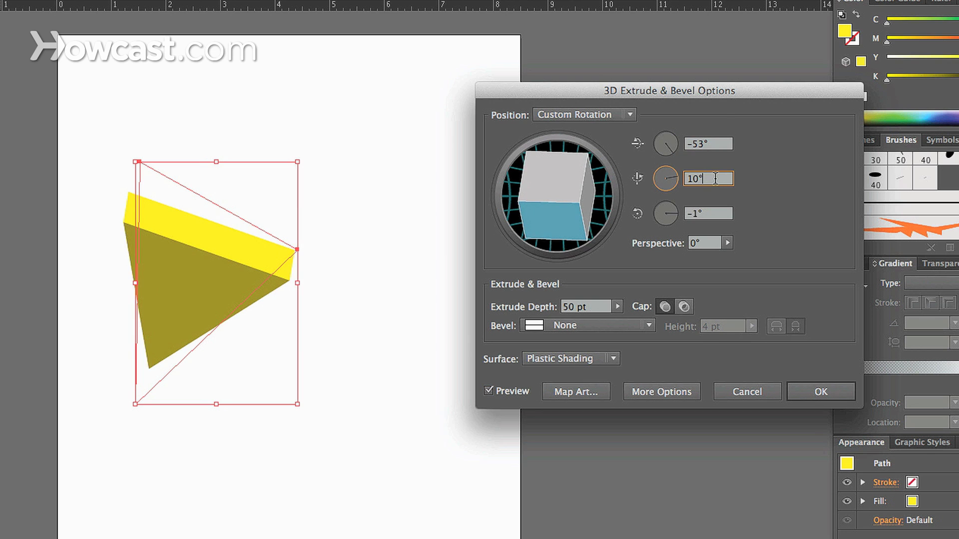
Set the perspective to 139°
{"action": "left_click", "coordinate": [728, 243]}
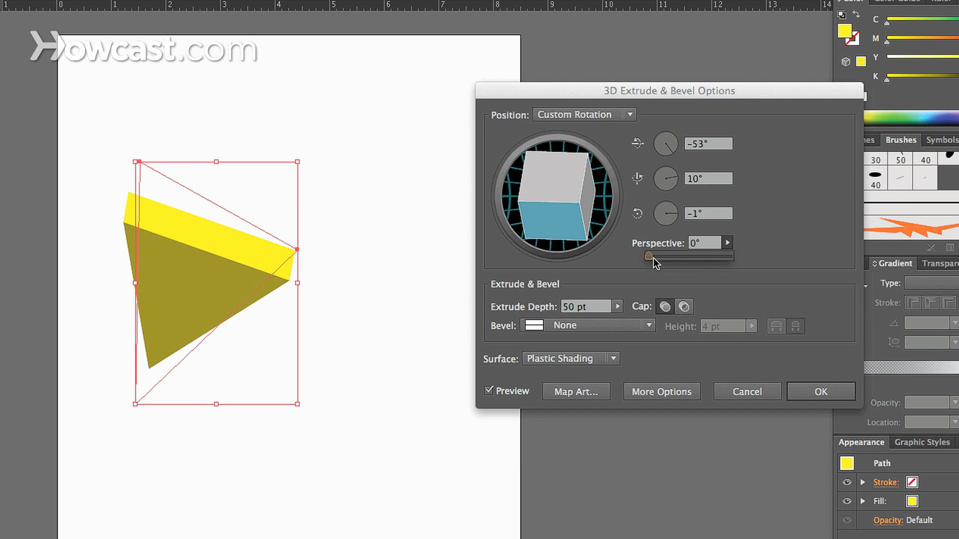
{"action": "left_click_drag", "start_coordinate": [652, 257], "coordinate": [745, 254]}
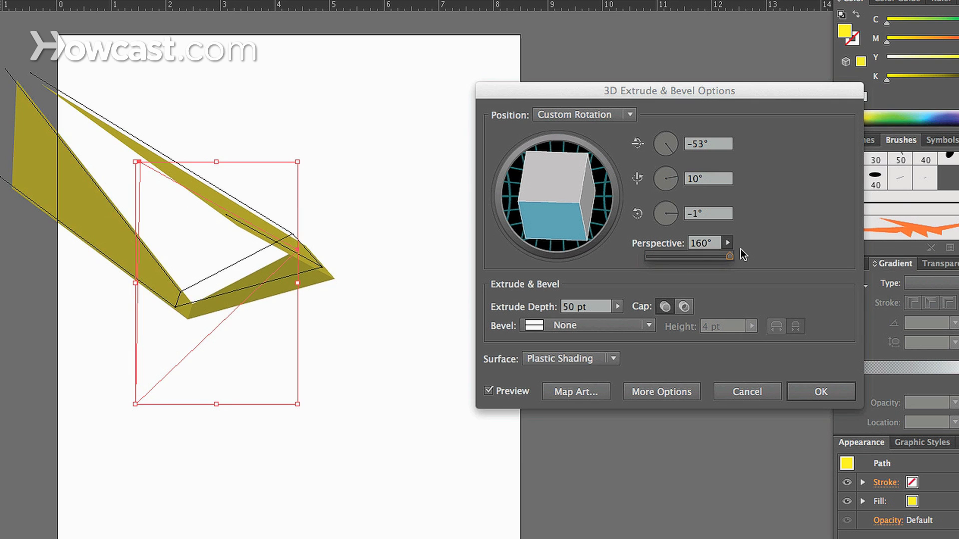
{"action": "mouse_move", "coordinate": [727, 257]}
{"action": "left_mouse_down"}
{"action": "mouse_move", "coordinate": [708, 259]}
{"action": "mouse_move", "coordinate": [719, 260]}
{"action": "left_mouse_up"}
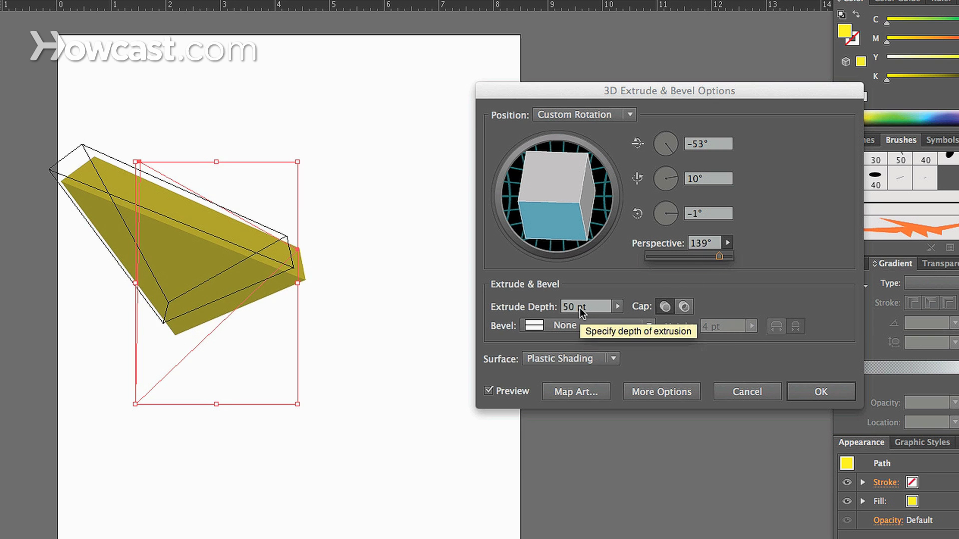
{"action": "left_click", "coordinate": [618, 306]}
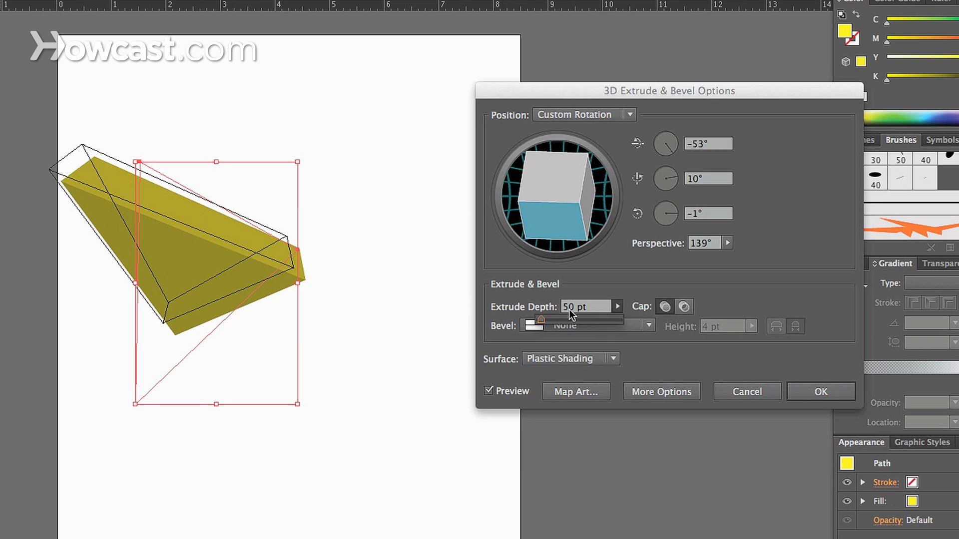
Deepen the extrusion to 615 pt and lower the perspective to 69°
{"action": "left_click_drag", "start_coordinate": [544, 322], "coordinate": [566, 320]}
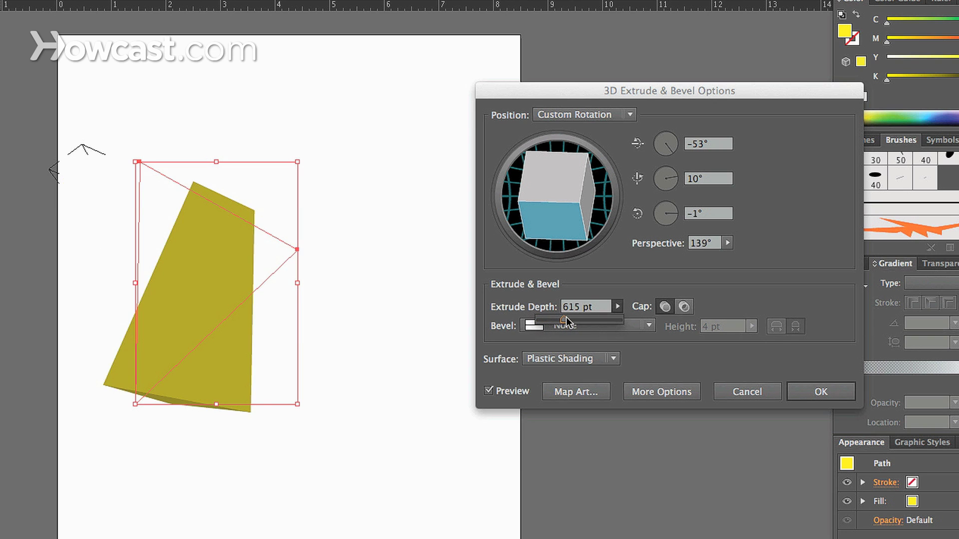
{"action": "left_click", "coordinate": [727, 242]}
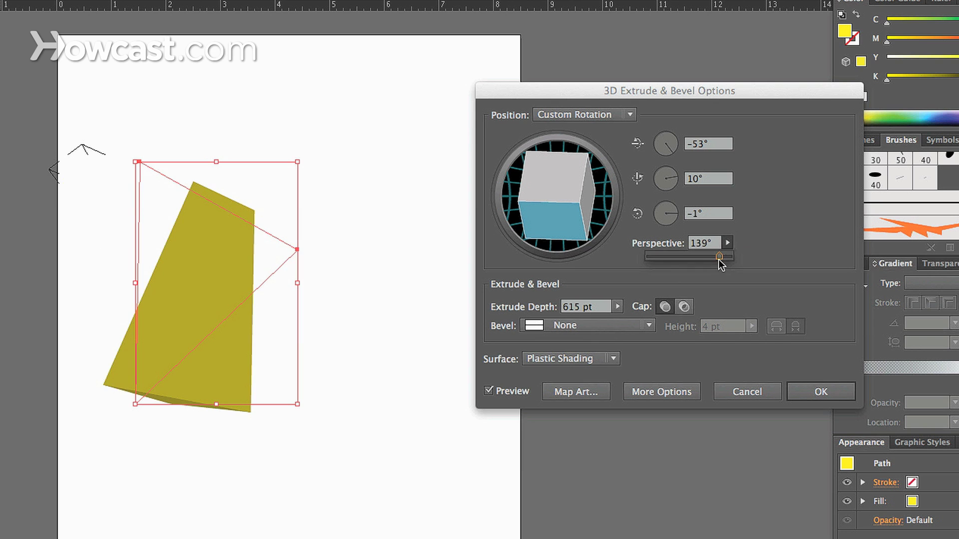
{"action": "left_click_drag", "start_coordinate": [721, 257], "coordinate": [682, 262]}
{"action": "left_click", "coordinate": [744, 289]}
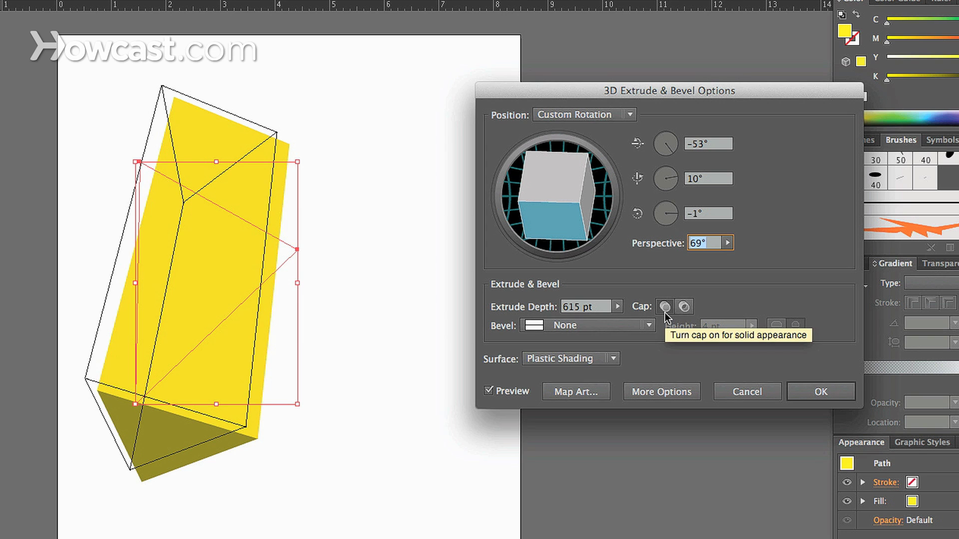
Turn on solid end caps and tilt the X rotation to -7°
{"action": "left_click", "coordinate": [683, 307]}
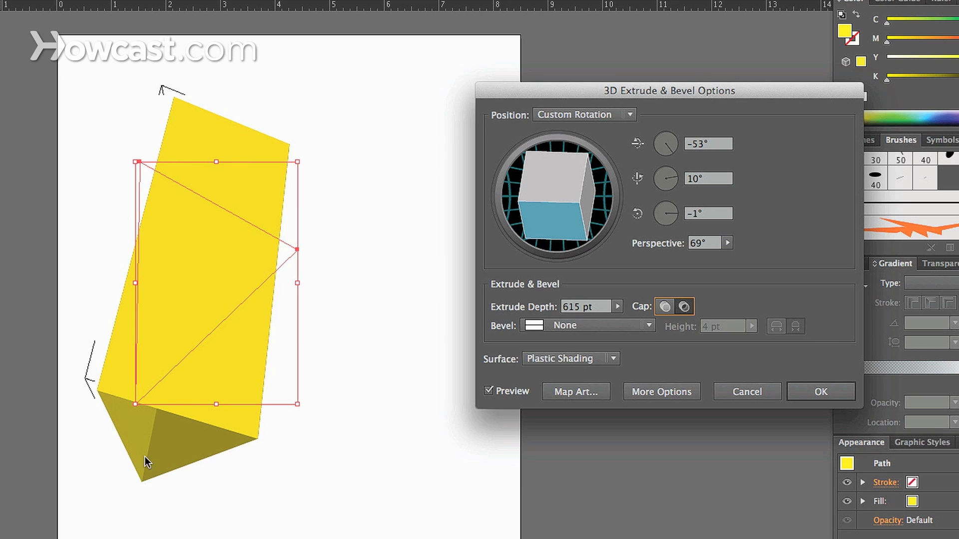
{"action": "left_click_drag", "start_coordinate": [570, 203], "coordinate": [575, 175]}
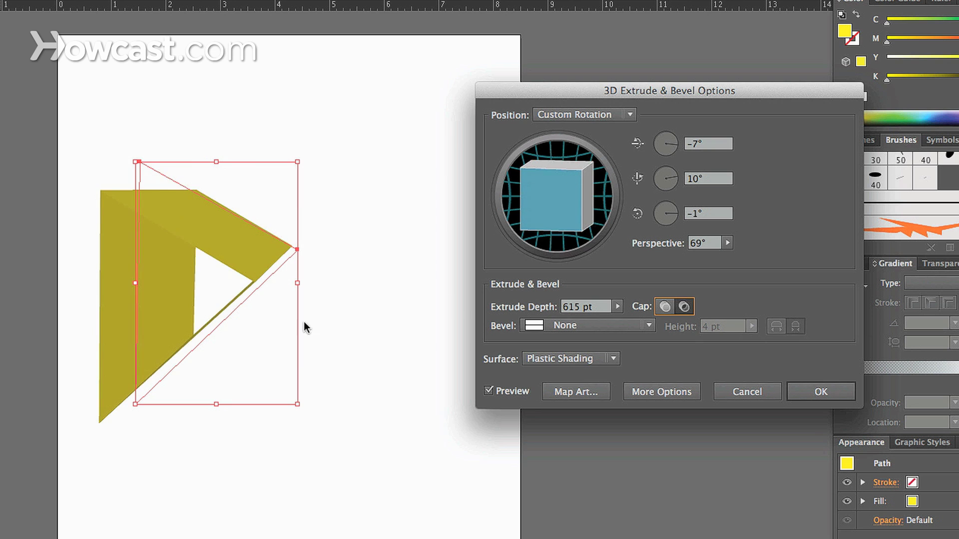
{"action": "left_click", "coordinate": [667, 309]}
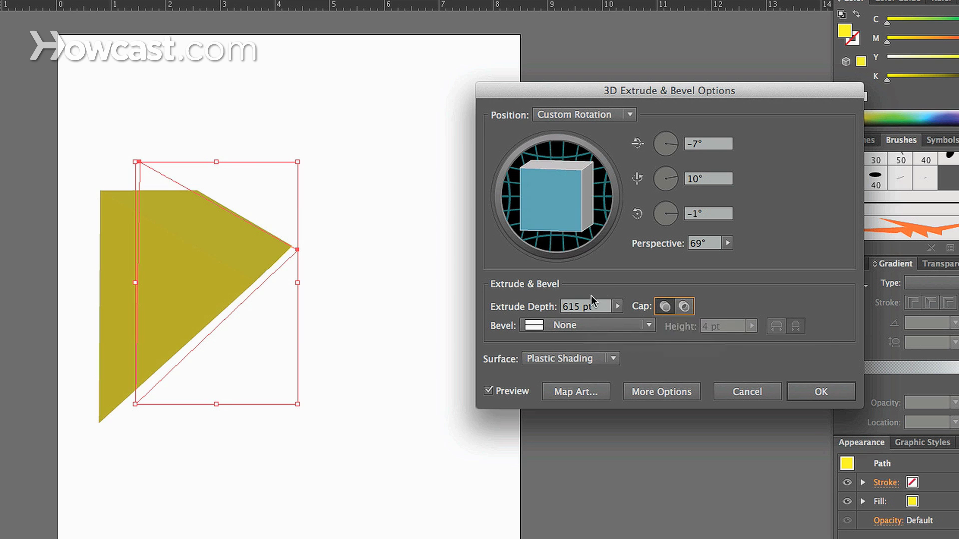
{"action": "left_click", "coordinate": [609, 327]}
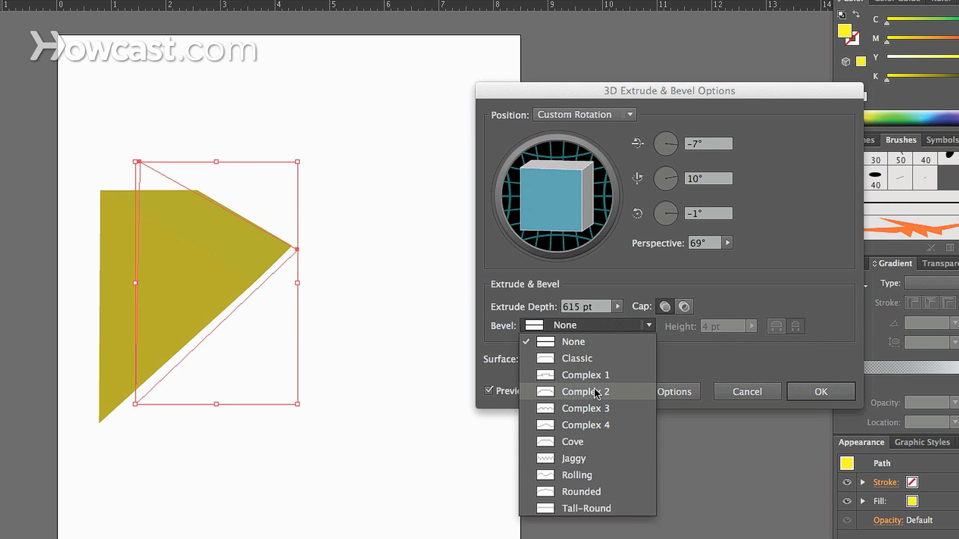
Apply a 4 pt Classic bevel, commit the 3D effect, then reopen 3D Extrude & Bevel from Appearance
{"action": "left_click", "coordinate": [587, 360]}
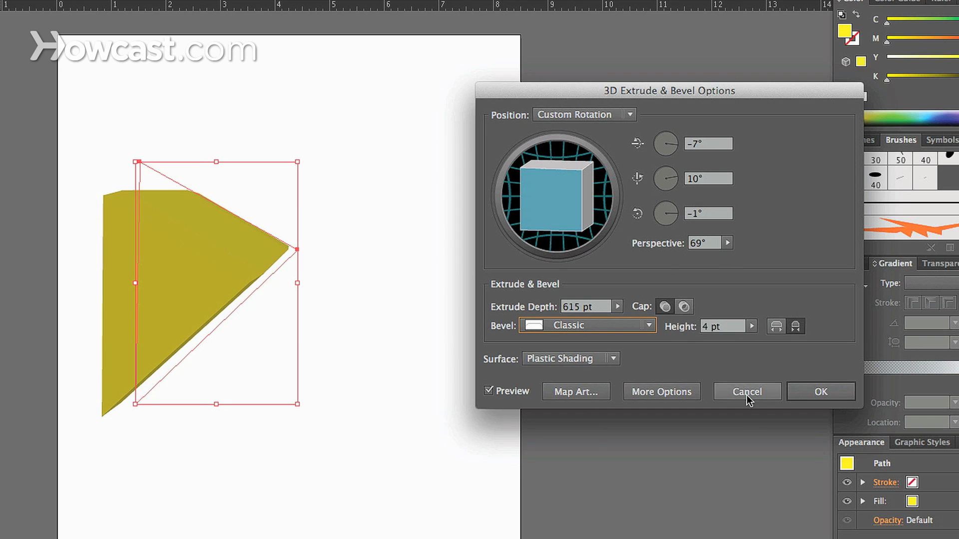
{"action": "left_click", "coordinate": [820, 393]}
{"action": "key", "text": "ctrl+equal"}
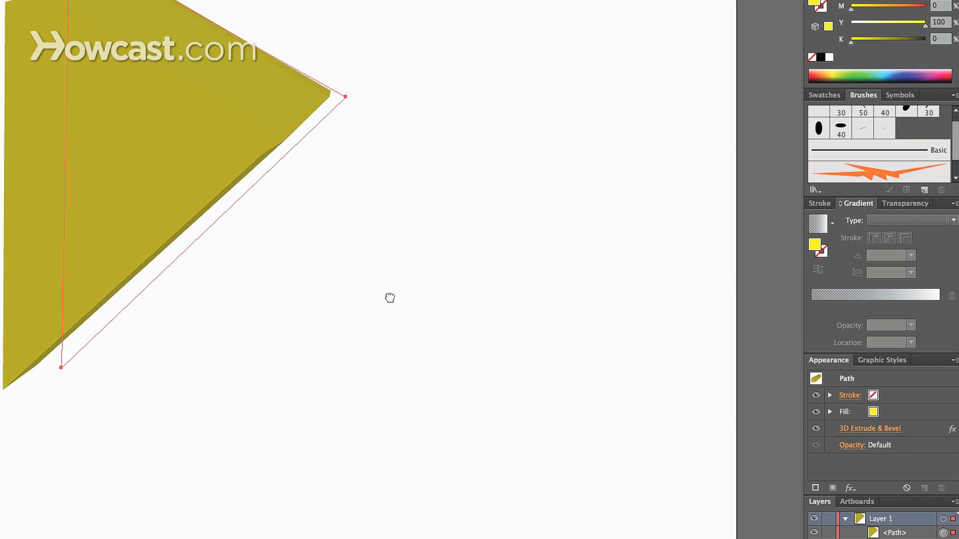
{"action": "left_click_drag", "start_coordinate": [390, 298], "coordinate": [481, 353]}
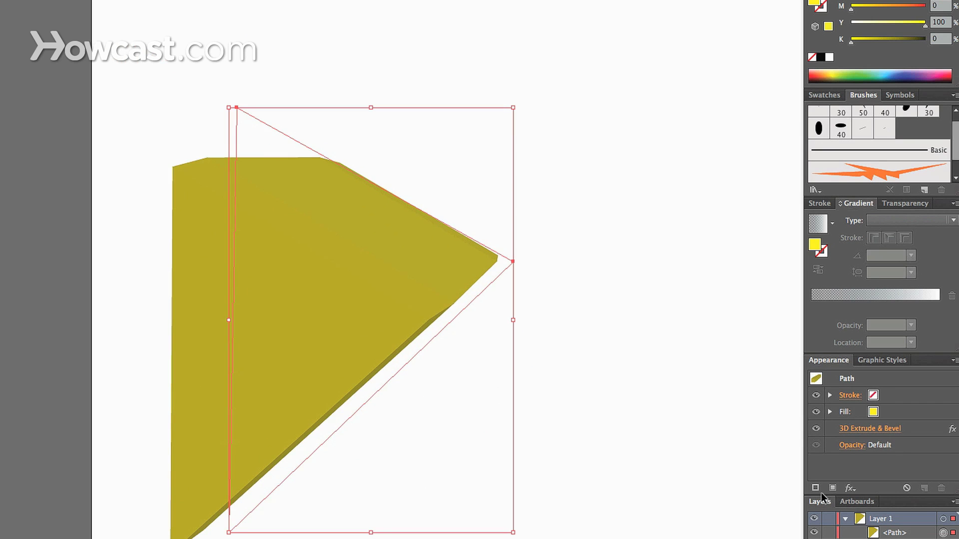
{"action": "left_click", "coordinate": [865, 429]}
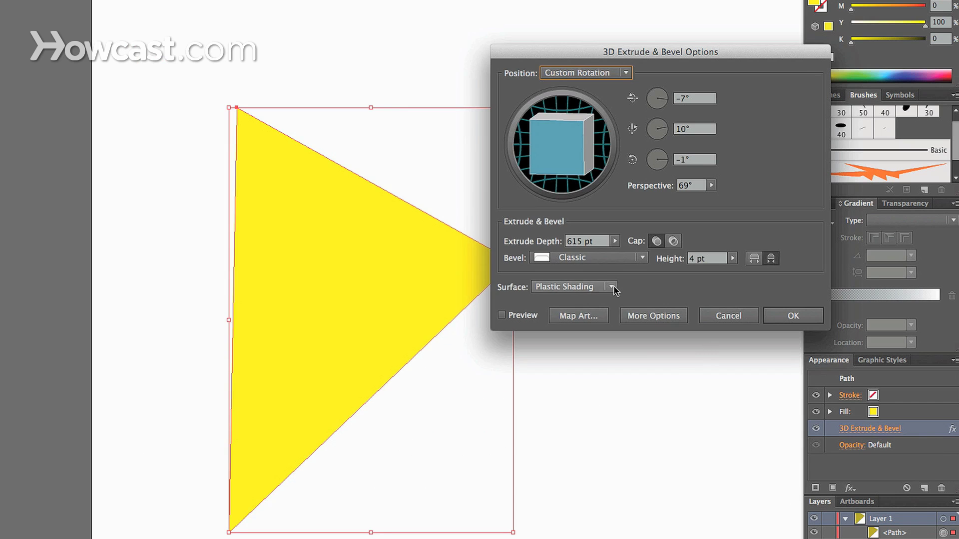
Turn Preview back on, raise the bevel height to 25 pt, and set Bevel Extent Out
{"action": "left_click", "coordinate": [517, 315]}
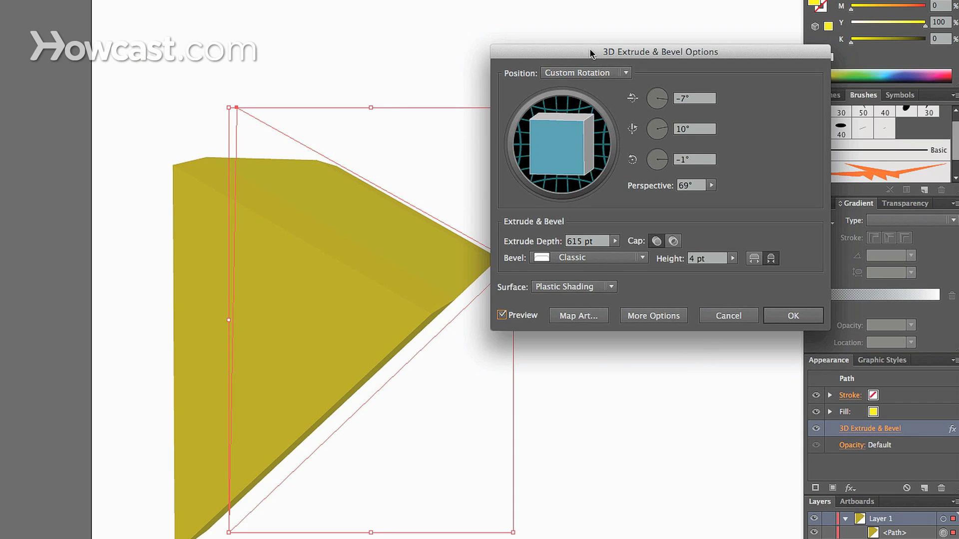
{"action": "left_click_drag", "start_coordinate": [592, 52], "coordinate": [659, 29]}
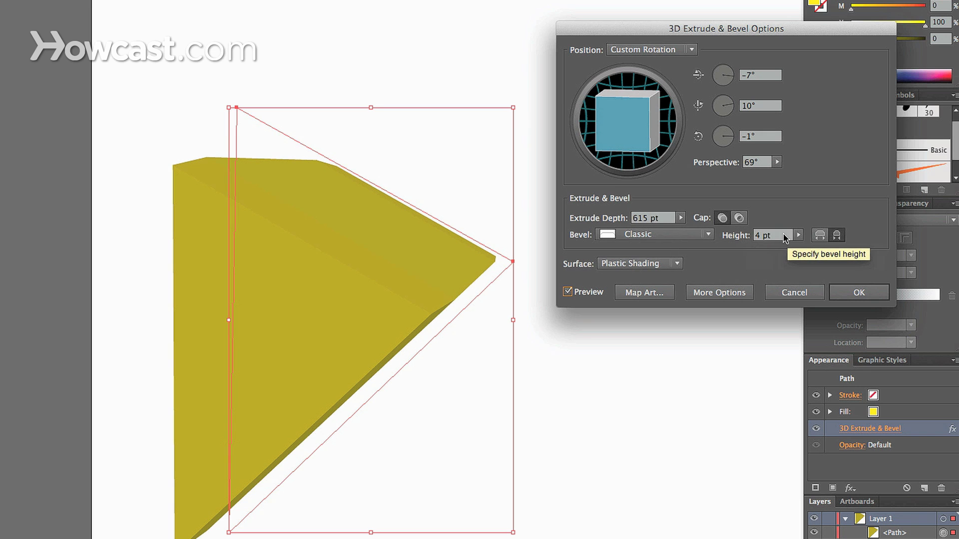
{"action": "left_click", "coordinate": [777, 234]}
{"action": "key", "text": "Up"}
{"action": "key", "text": "Up"}
{"action": "key", "text": "Up"}
{"action": "key", "text": "Up"}
{"action": "key", "text": "Up"}
{"action": "key", "text": "Up"}
{"action": "key", "text": "Up"}
{"action": "key", "text": "Up"}
{"action": "key", "text": "Up"}
{"action": "key", "text": "Up"}
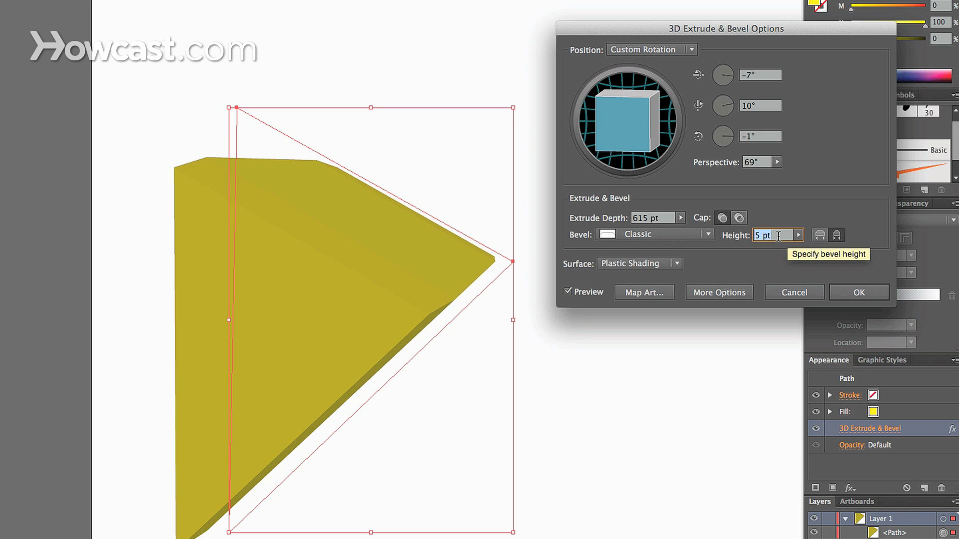
{"action": "key", "text": "Up"}
{"action": "key", "text": "Up"}
{"action": "key", "text": "Up"}
{"action": "key", "text": "Up"}
{"action": "key", "text": "Up"}
{"action": "key", "text": "Up"}
{"action": "key", "text": "Up"}
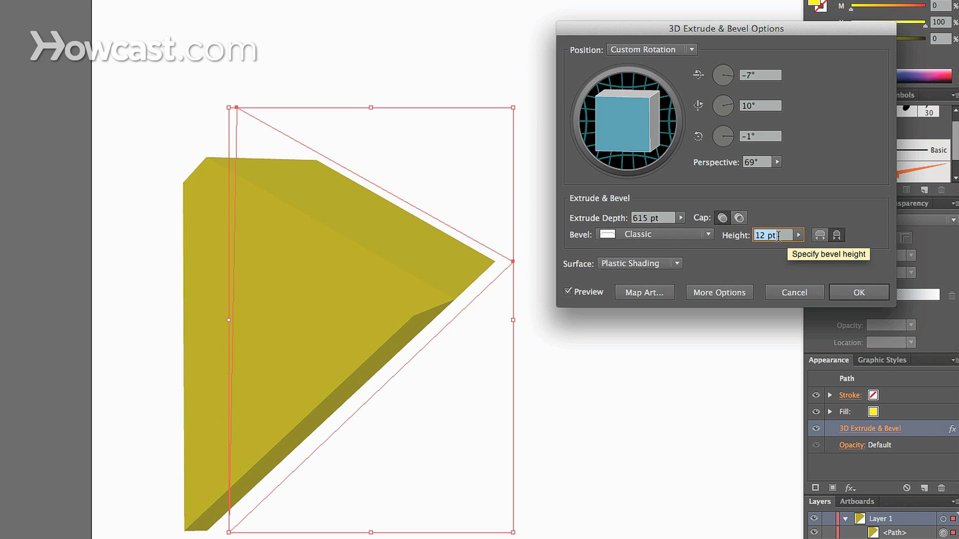
{"action": "key", "text": "Up"}
{"action": "key", "text": "Up"}
{"action": "key", "text": "Up"}
{"action": "key", "text": "Up"}
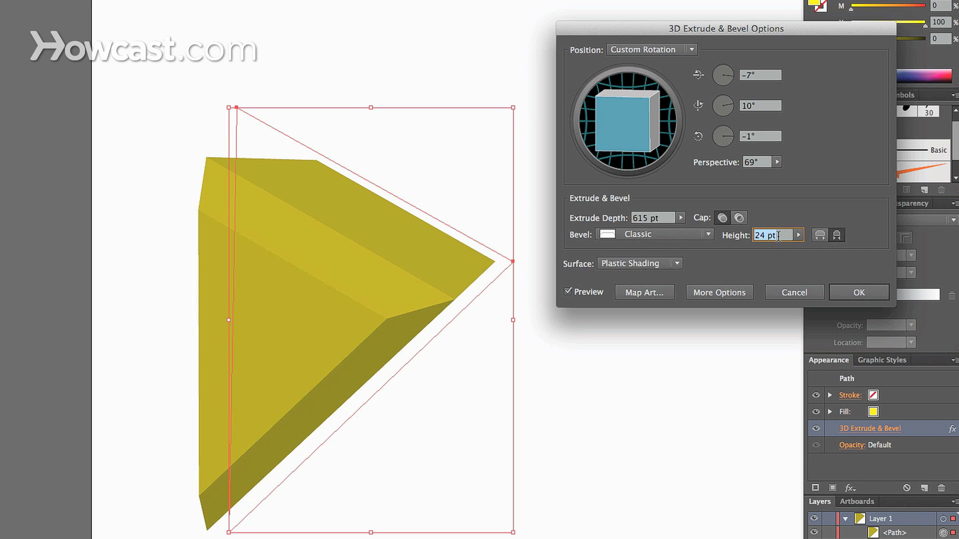
{"action": "left_click", "coordinate": [819, 236]}
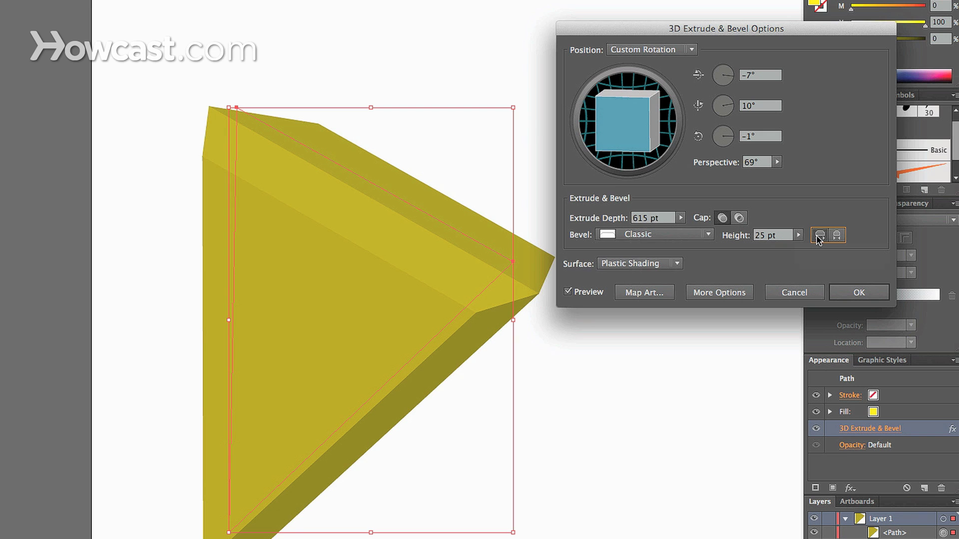
{"action": "left_click", "coordinate": [840, 238]}
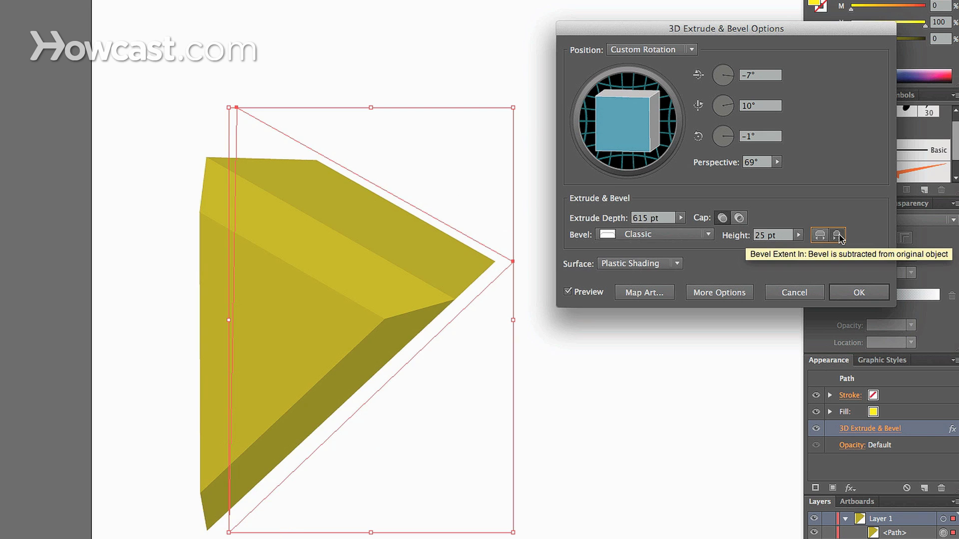
{"action": "left_click", "coordinate": [820, 238]}
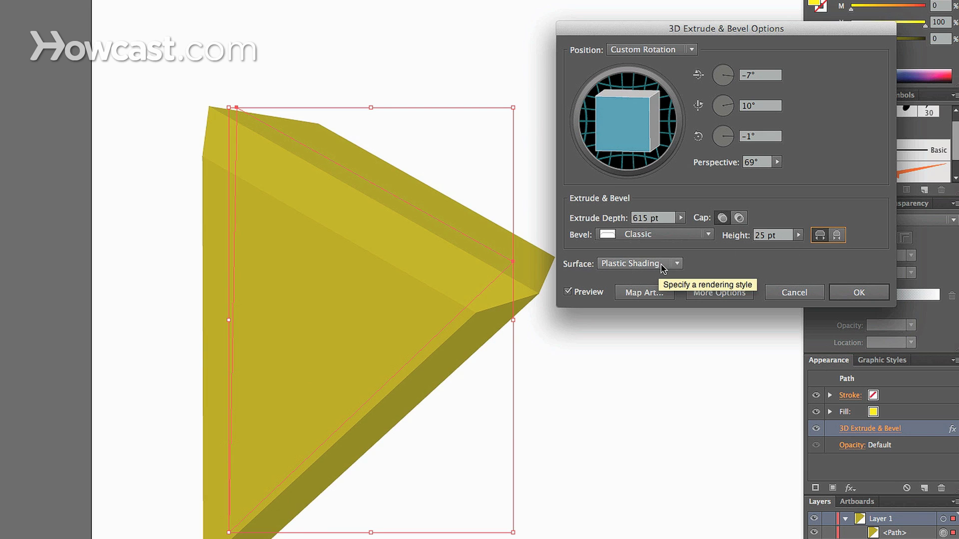
{"action": "left_click", "coordinate": [721, 293]}
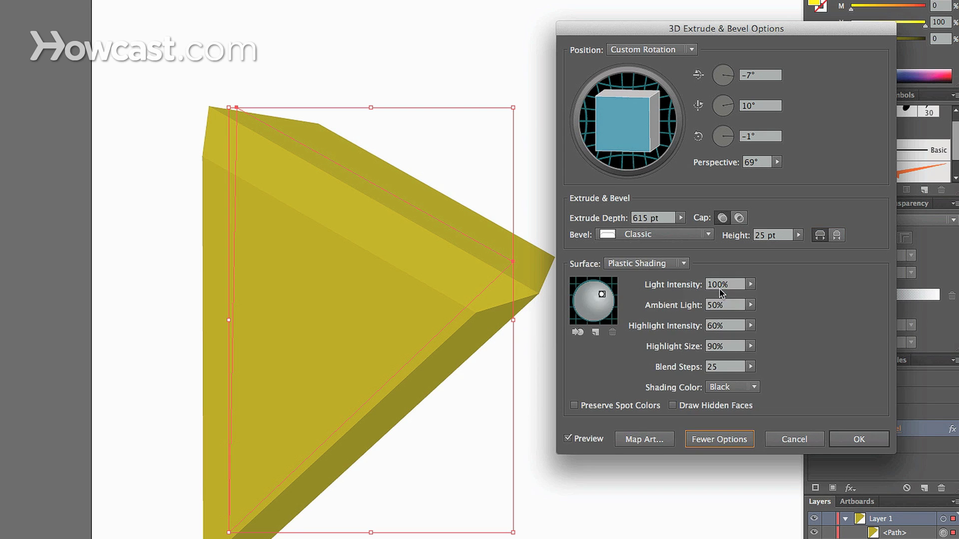
Compare the Wireframe, No Shading and Diffuse Shading surfaces, then return to Plastic Shading
{"action": "left_click", "coordinate": [618, 267]}
{"action": "left_click", "coordinate": [630, 278]}
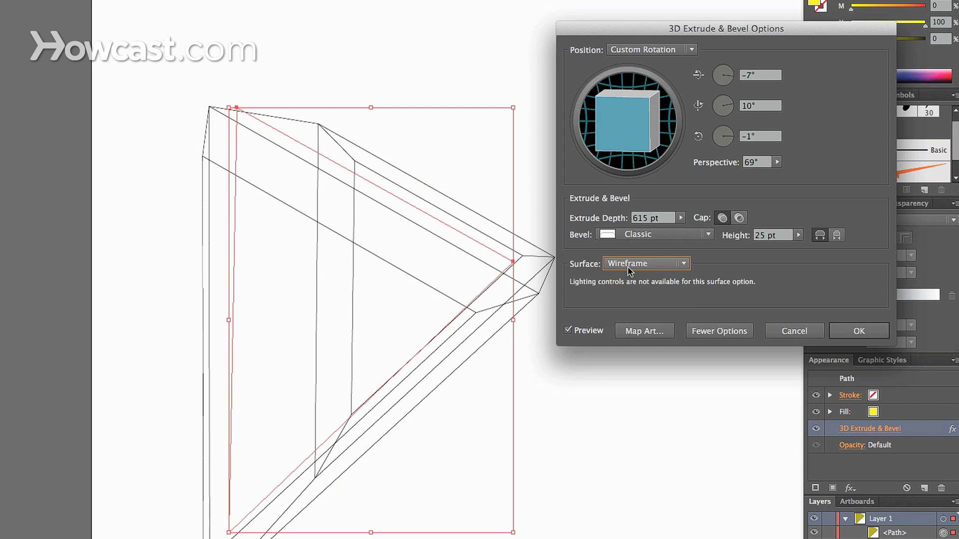
{"action": "left_click", "coordinate": [629, 261]}
{"action": "left_click", "coordinate": [639, 293]}
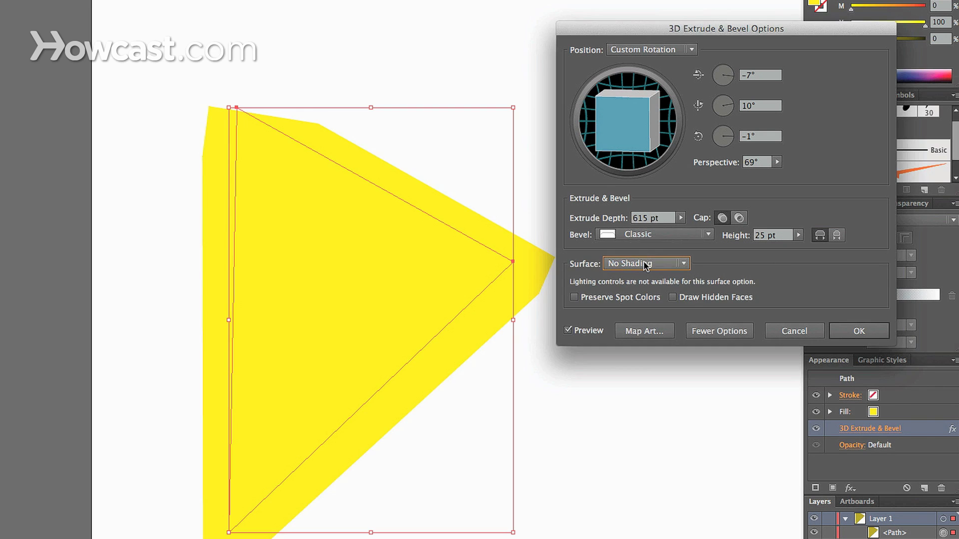
{"action": "left_click", "coordinate": [643, 263]}
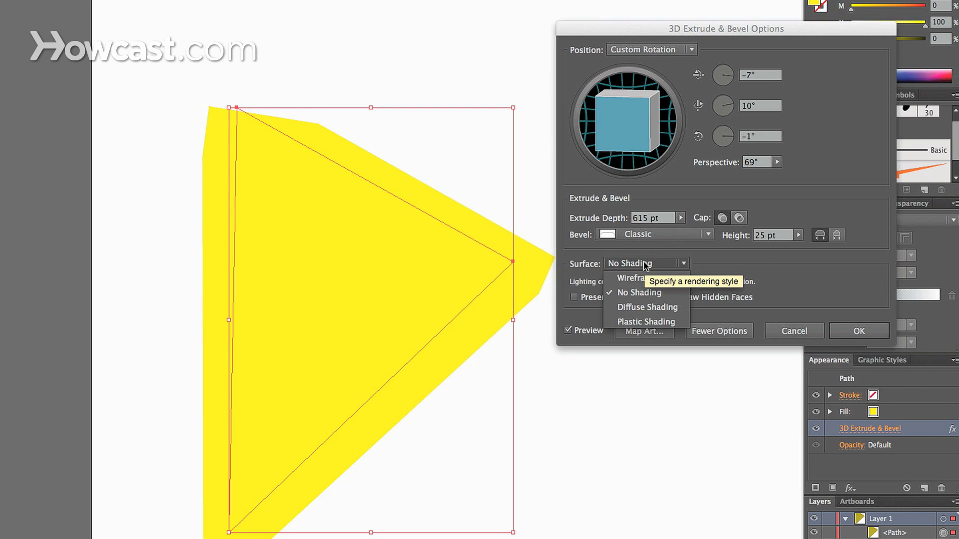
{"action": "left_click", "coordinate": [643, 307]}
{"action": "left_click", "coordinate": [643, 265]}
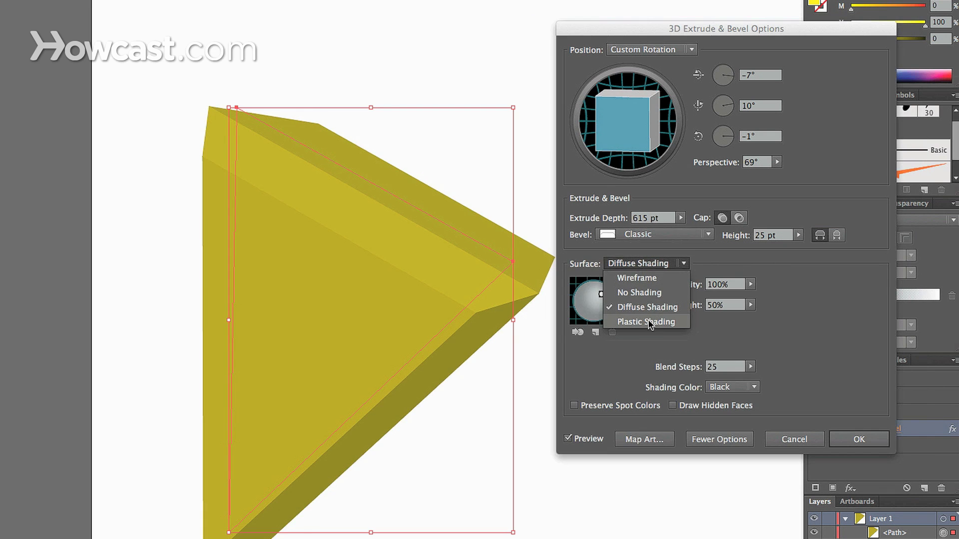
{"action": "left_click", "coordinate": [649, 322]}
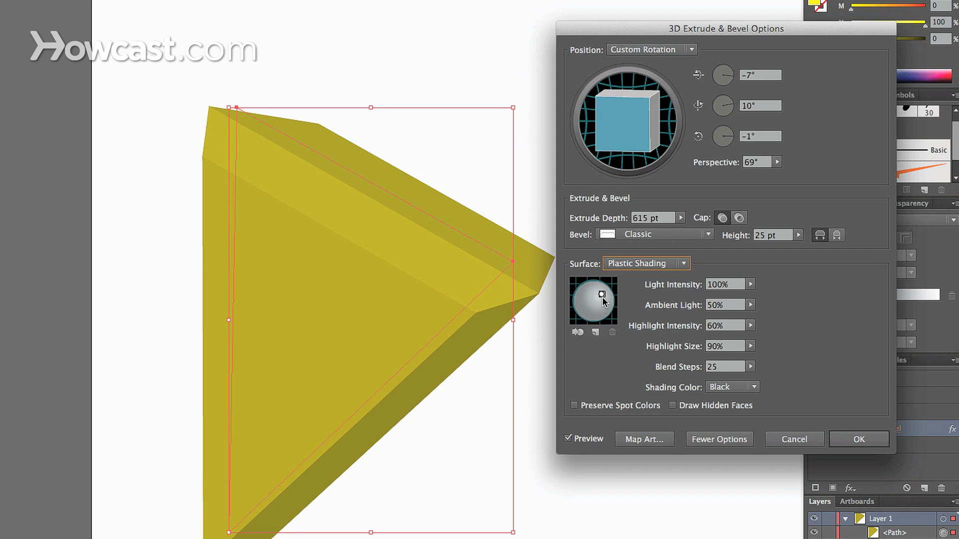
Move the main light to the lower left, try it behind, and add two new lights on the sphere
{"action": "mouse_move", "coordinate": [599, 297]}
{"action": "left_mouse_down"}
{"action": "mouse_move", "coordinate": [579, 305]}
{"action": "mouse_move", "coordinate": [586, 291]}
{"action": "mouse_move", "coordinate": [590, 311]}
{"action": "mouse_move", "coordinate": [582, 305]}
{"action": "mouse_move", "coordinate": [602, 304]}
{"action": "mouse_move", "coordinate": [582, 311]}
{"action": "left_mouse_up"}
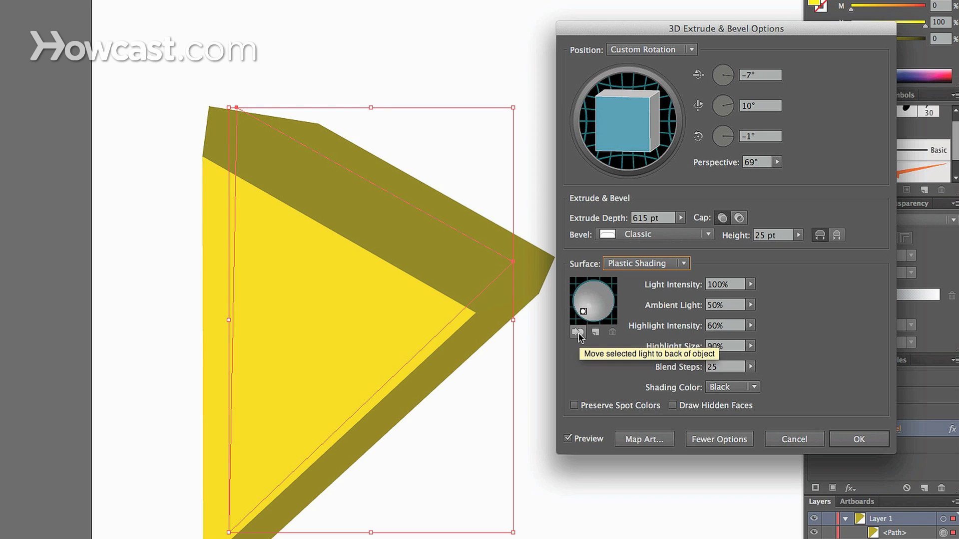
{"action": "left_click", "coordinate": [578, 332]}
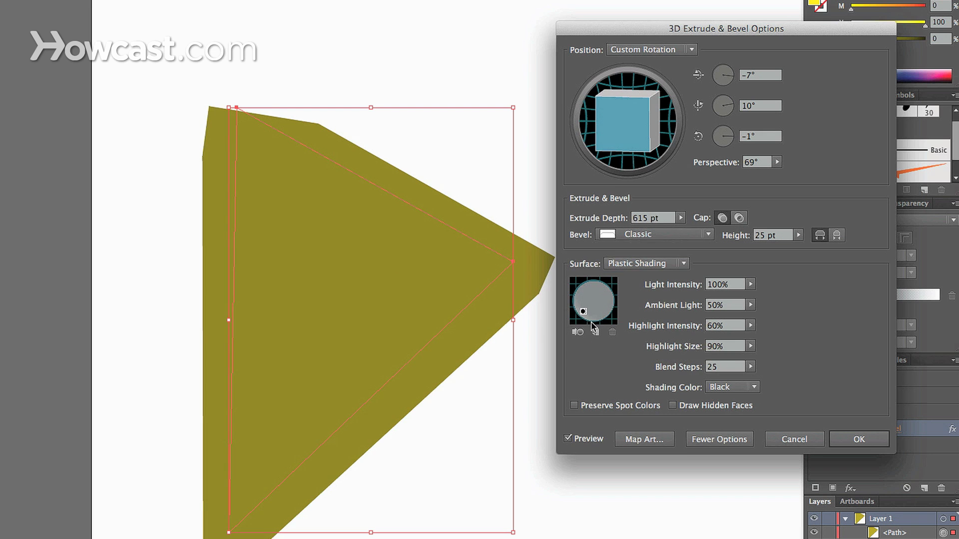
{"action": "left_click", "coordinate": [595, 332]}
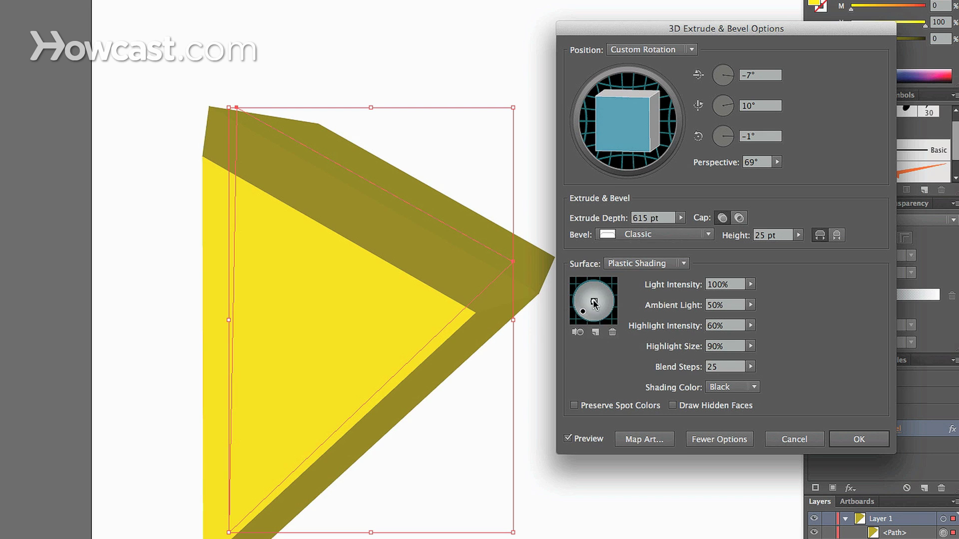
{"action": "left_click_drag", "start_coordinate": [595, 303], "coordinate": [601, 287]}
{"action": "left_click", "coordinate": [598, 333]}
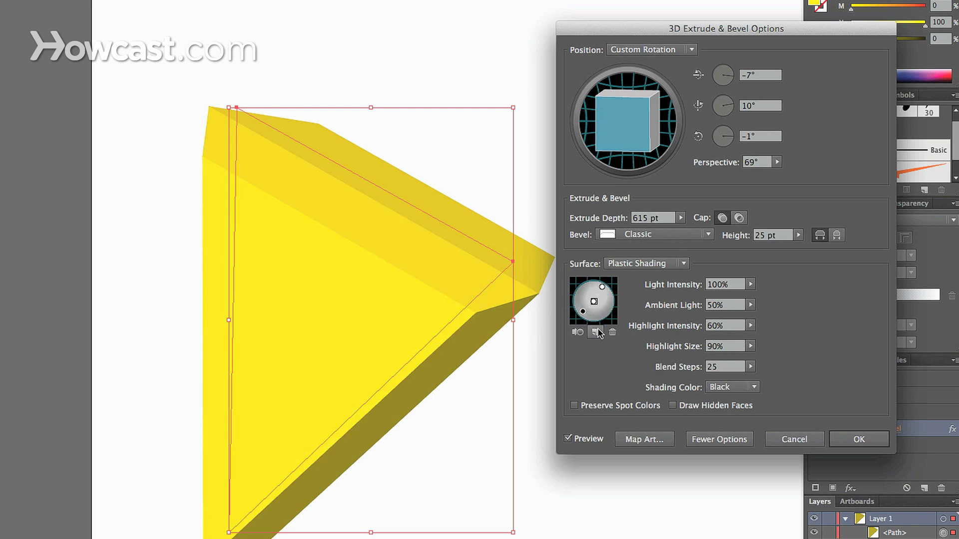
{"action": "mouse_move", "coordinate": [594, 302]}
{"action": "left_mouse_down"}
{"action": "mouse_move", "coordinate": [600, 312]}
{"action": "mouse_move", "coordinate": [594, 303]}
{"action": "left_mouse_up"}
{"action": "left_click", "coordinate": [750, 366]}
Raise blend steps to 128, set highlight size 37% and highlight intensity 25%, and remove one light
{"action": "left_click_drag", "start_coordinate": [688, 379], "coordinate": [717, 380]}
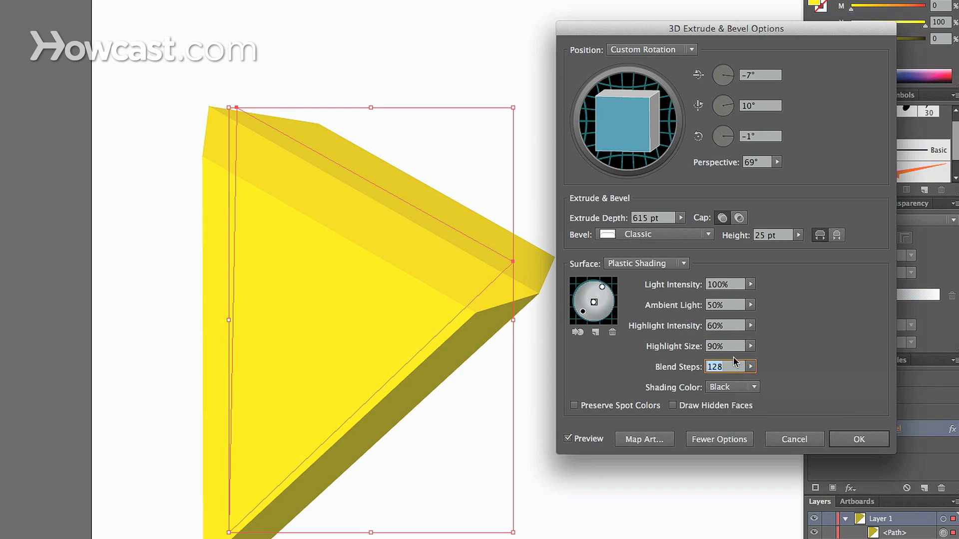
{"action": "left_click", "coordinate": [750, 346]}
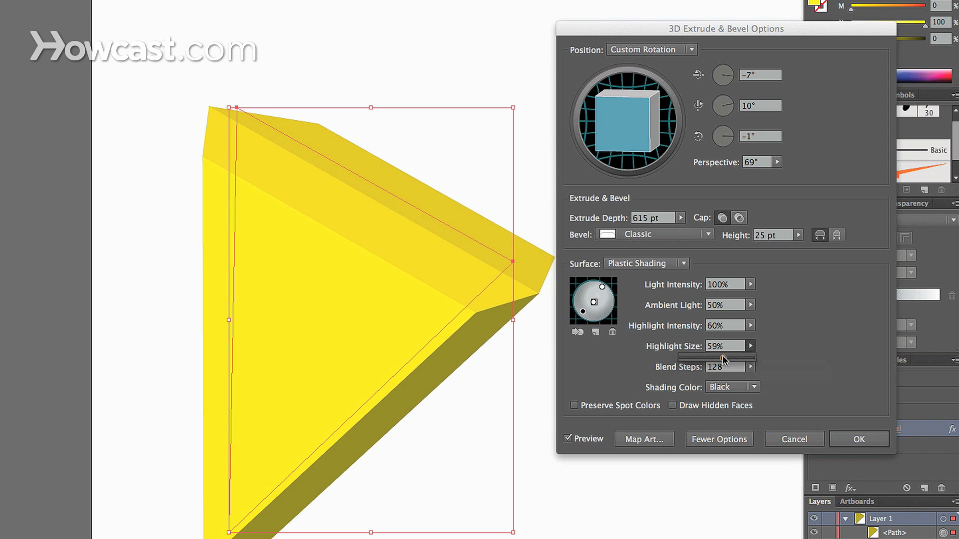
{"action": "left_click_drag", "start_coordinate": [724, 359], "coordinate": [712, 359]}
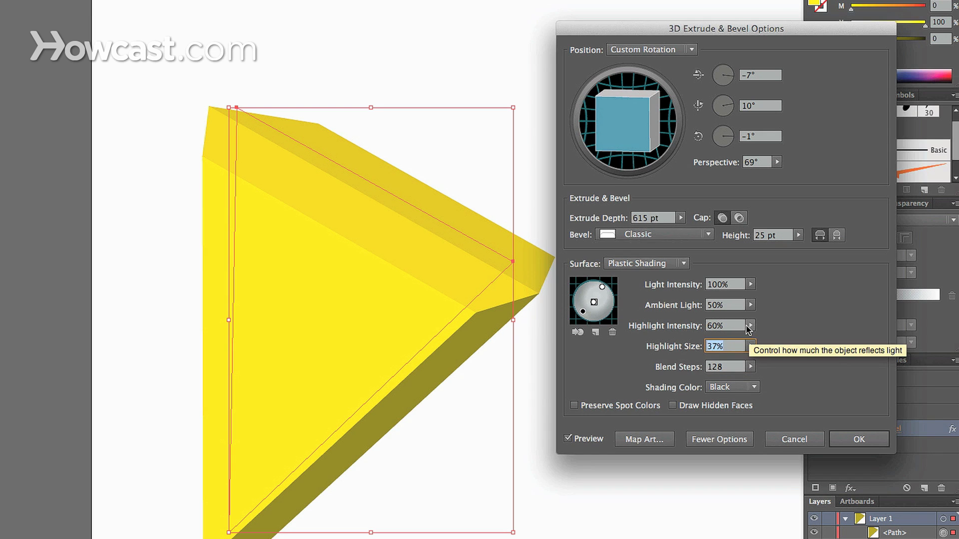
{"action": "left_click", "coordinate": [749, 325]}
{"action": "left_click_drag", "start_coordinate": [723, 339], "coordinate": [698, 340]}
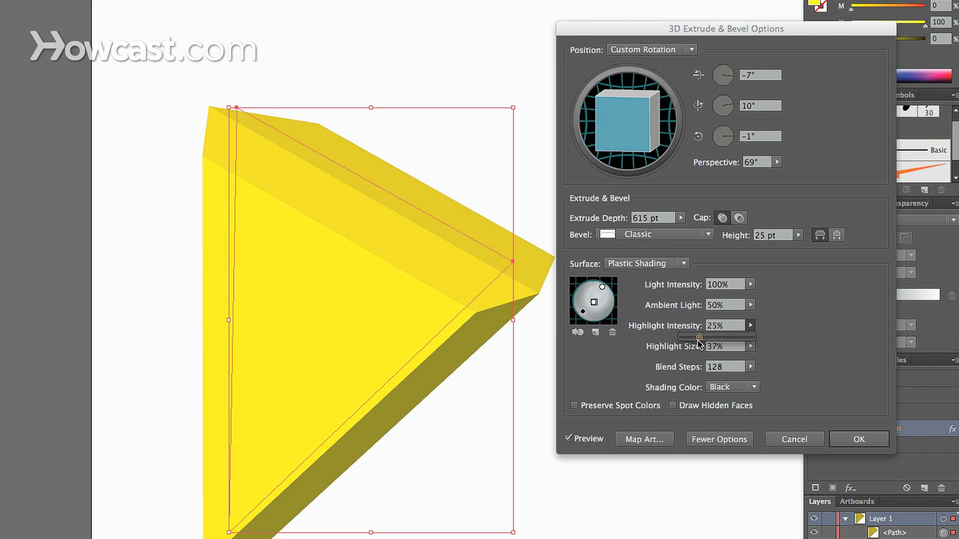
{"action": "left_click", "coordinate": [602, 289]}
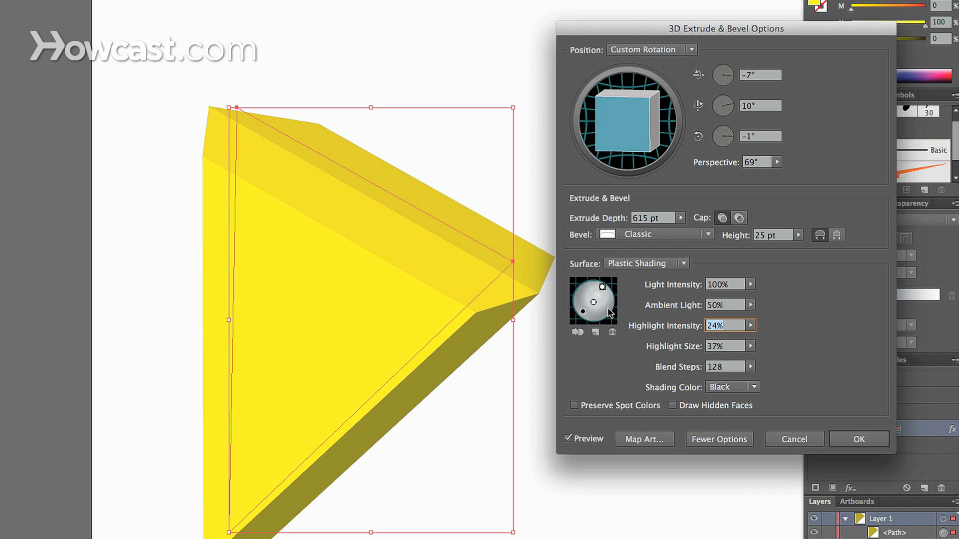
{"action": "left_click", "coordinate": [612, 332]}
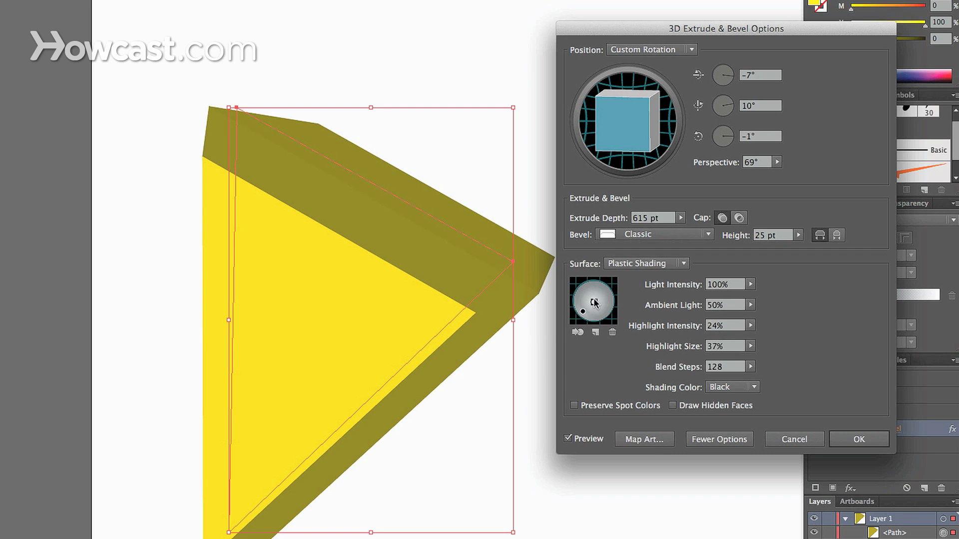
Lower ambient light to 43% and light intensity to 32%, then apply the 3D settings
{"action": "left_click", "coordinate": [737, 344]}
{"action": "left_click", "coordinate": [750, 326]}
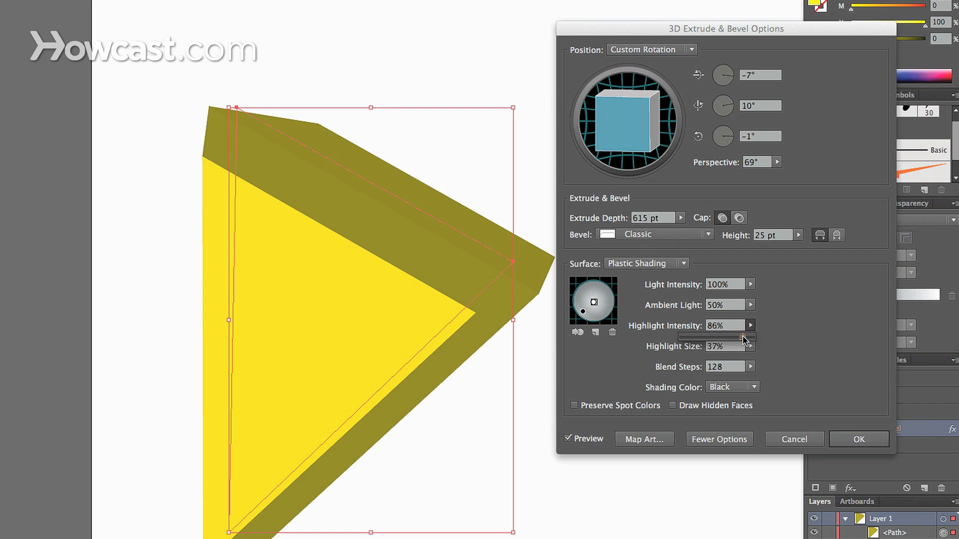
{"action": "left_click", "coordinate": [750, 304]}
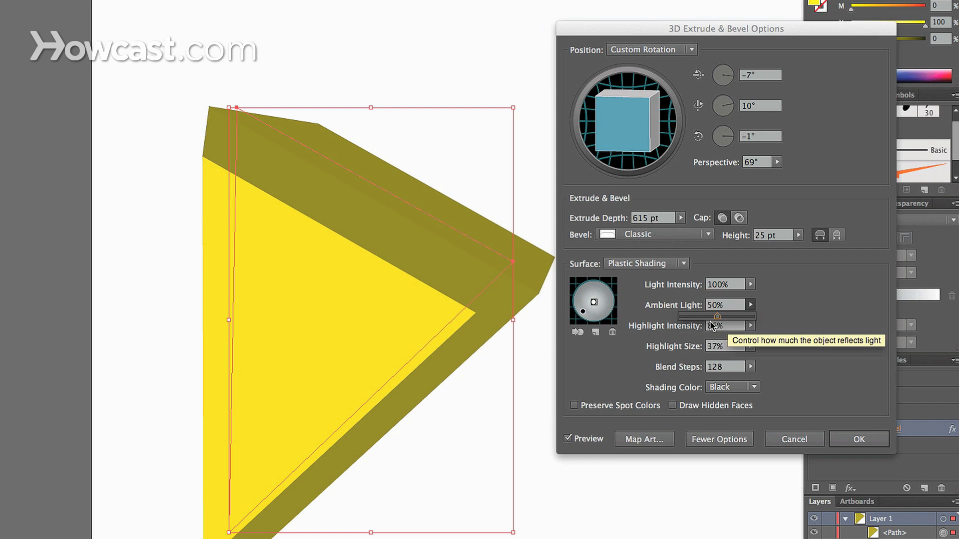
{"action": "mouse_move", "coordinate": [717, 317]}
{"action": "left_mouse_down"}
{"action": "mouse_move", "coordinate": [688, 320]}
{"action": "mouse_move", "coordinate": [719, 316]}
{"action": "left_mouse_up"}
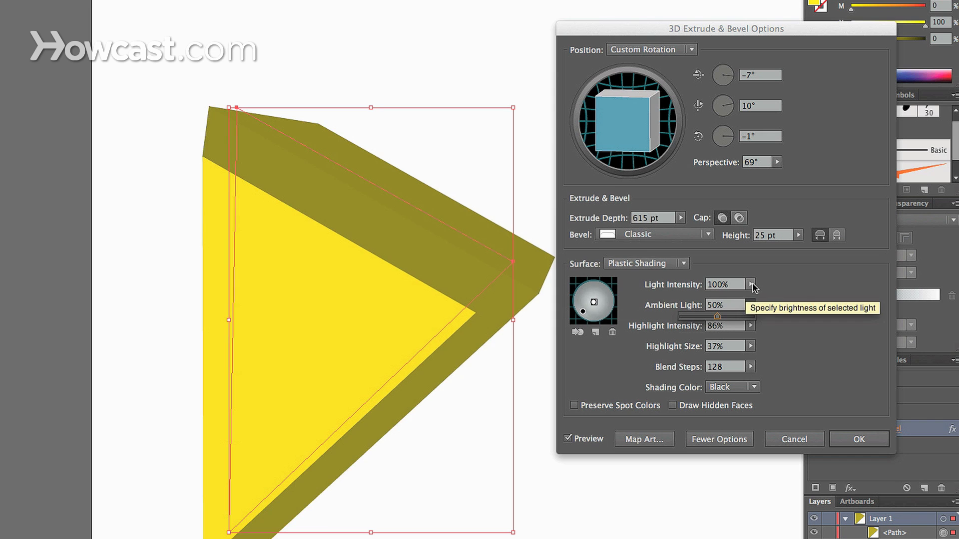
{"action": "left_click_drag", "start_coordinate": [750, 284], "coordinate": [704, 305]}
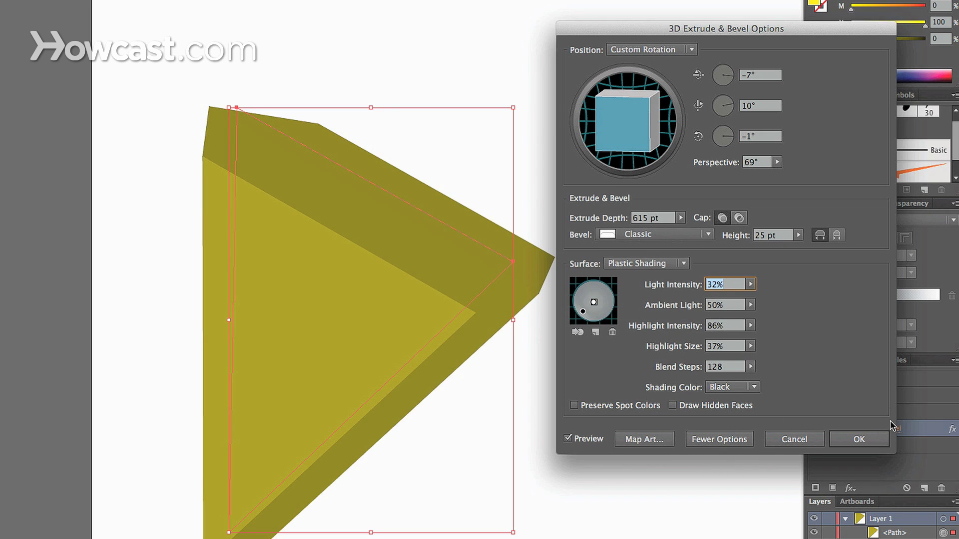
{"action": "left_click", "coordinate": [873, 444]}
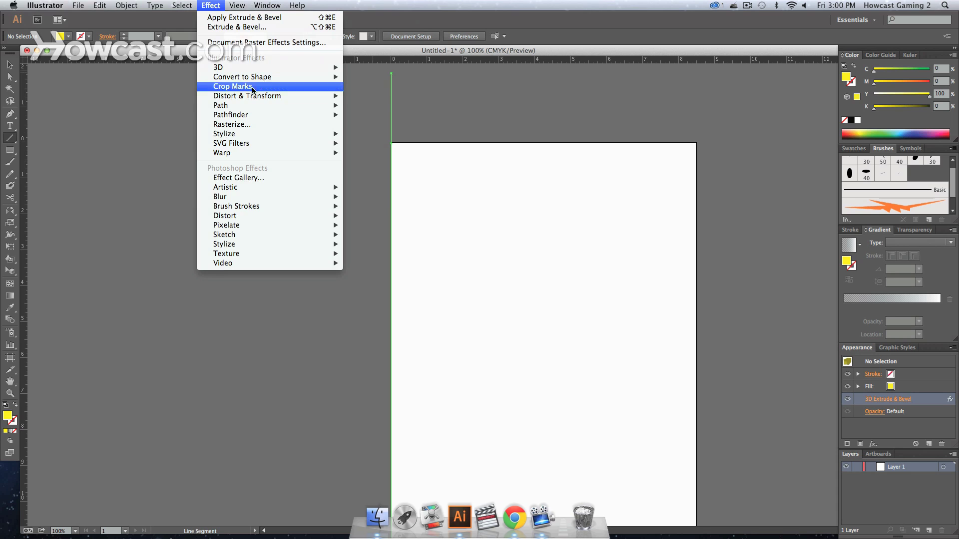
Draw a yellow rectangle about 4.5 in by 3.18 in on the empty artboard, then reach Effect > 3D
{"action": "mouse_move", "coordinate": [299, 67]}
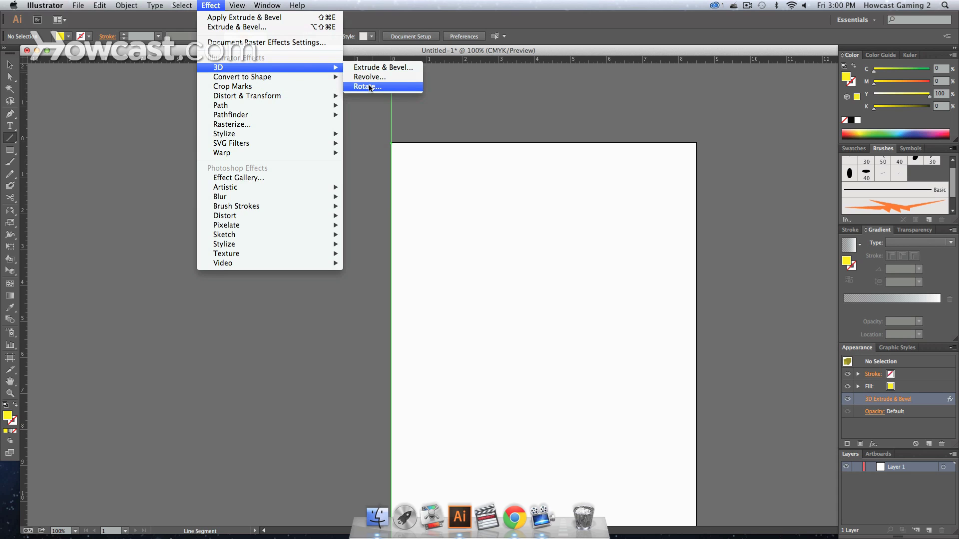
{"action": "left_click", "coordinate": [466, 281]}
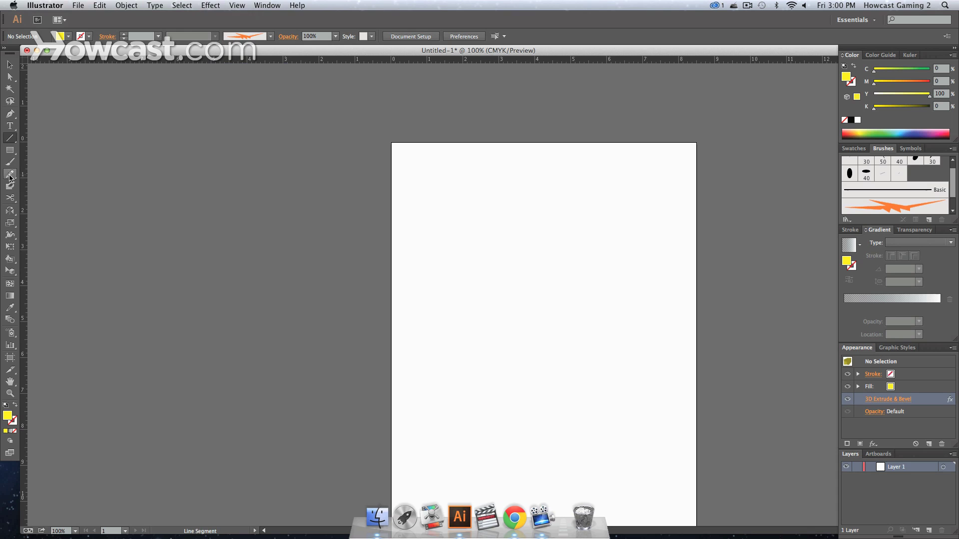
{"action": "left_click", "coordinate": [10, 152]}
{"action": "left_click_drag", "start_coordinate": [468, 203], "coordinate": [630, 317]}
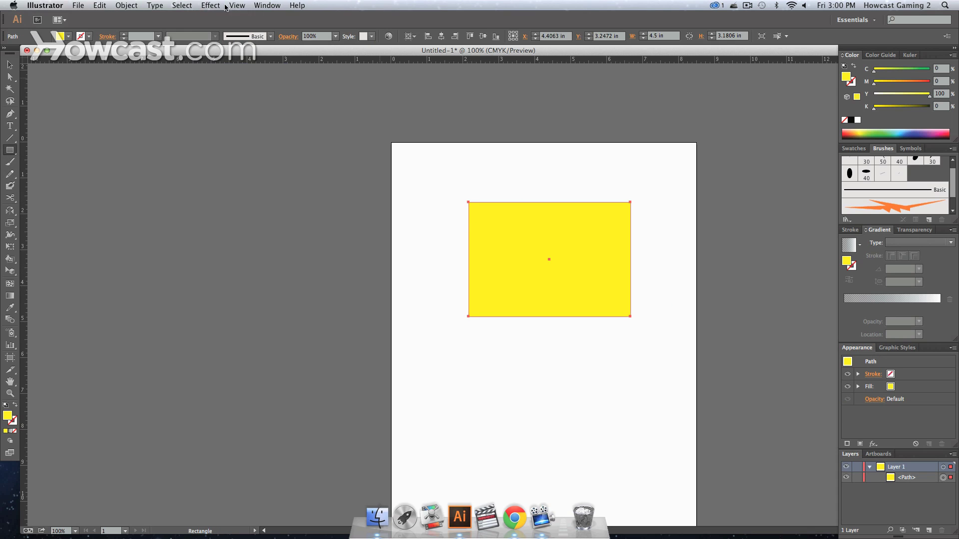
{"action": "left_click", "coordinate": [206, 5]}
{"action": "mouse_move", "coordinate": [220, 67]}
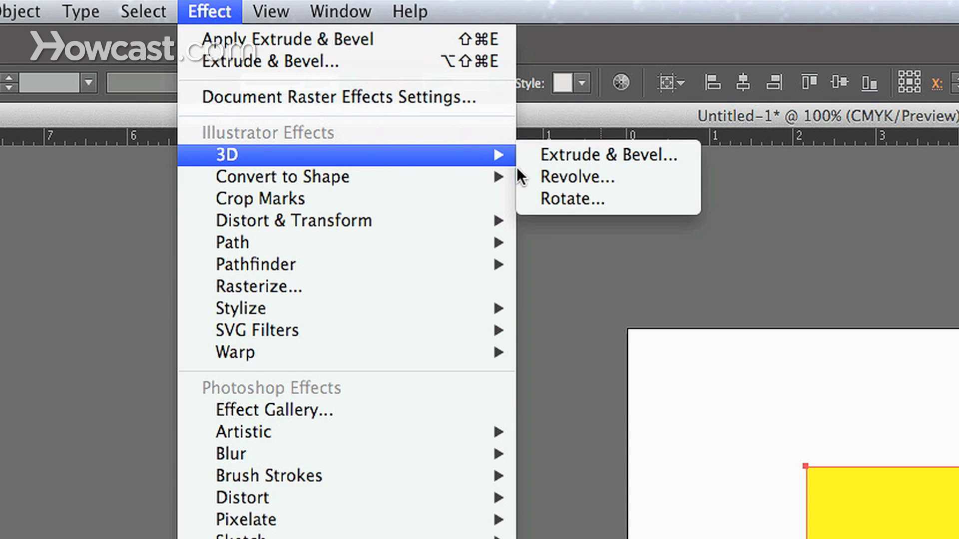
Preview the rectangle as a revolved yellow cylinder, tilted to about X -50° so its top face shows
{"action": "left_click", "coordinate": [572, 176]}
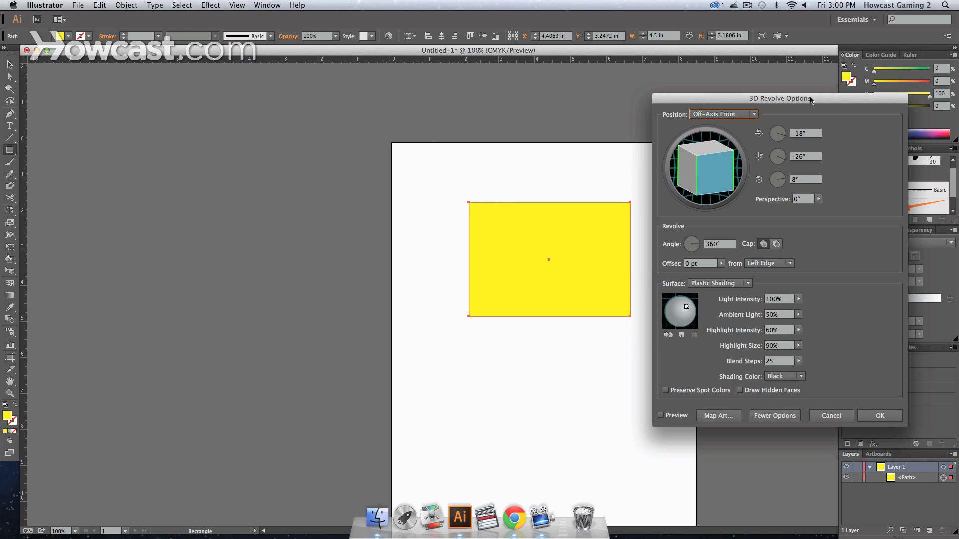
{"action": "left_click_drag", "start_coordinate": [810, 100], "coordinate": [276, 92]}
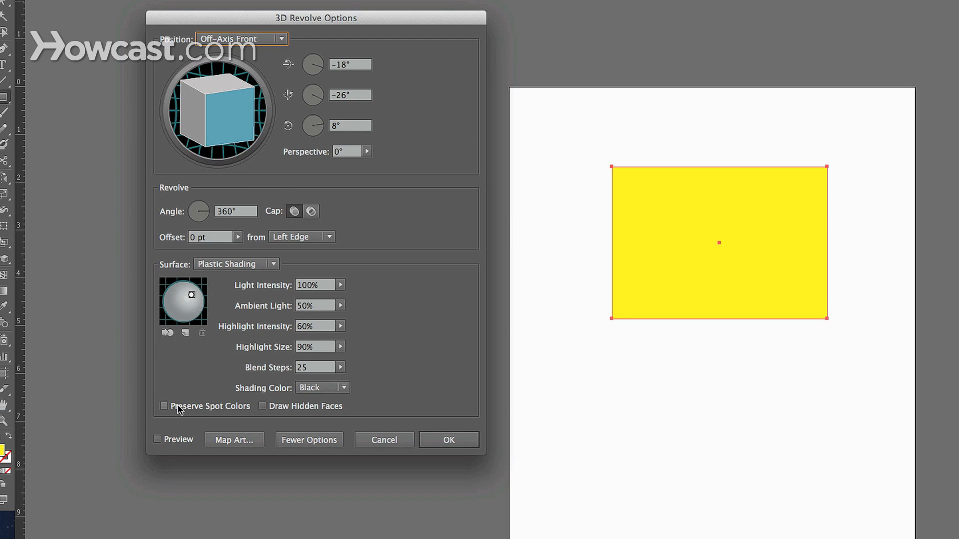
{"action": "left_click", "coordinate": [169, 439]}
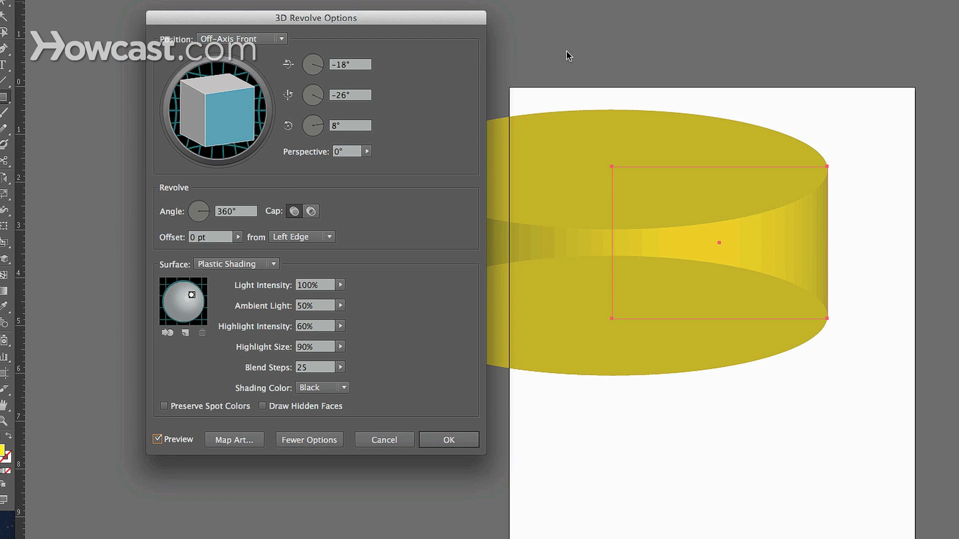
{"action": "left_click_drag", "start_coordinate": [457, 18], "coordinate": [352, 25]}
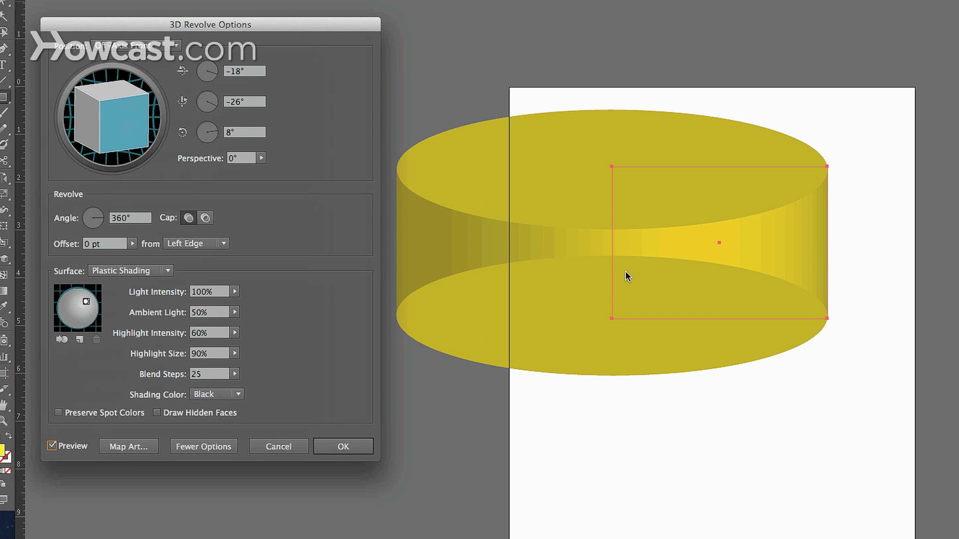
{"action": "left_click_drag", "start_coordinate": [104, 136], "coordinate": [123, 122]}
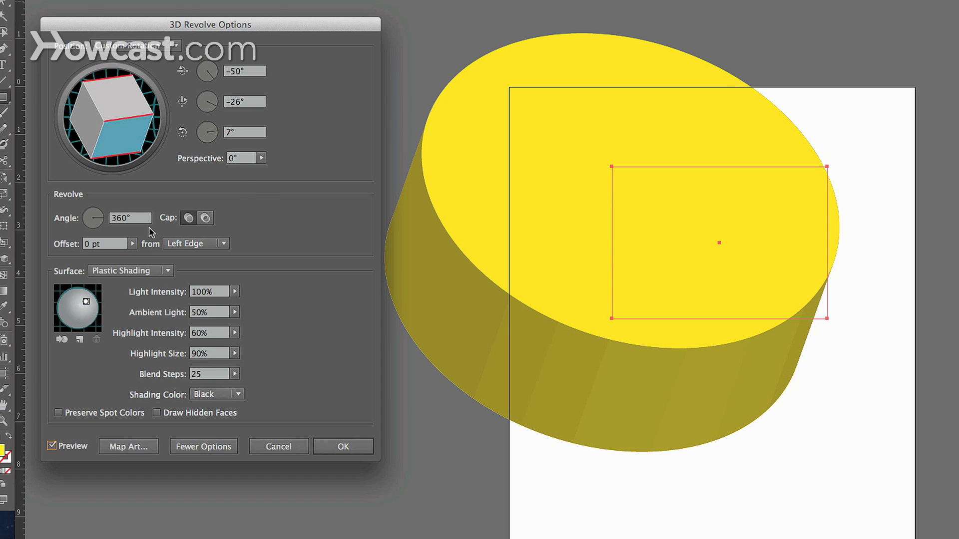
{"action": "left_click", "coordinate": [189, 219]}
Turn Cap on and set the revolve Angle to 292° for a solid Pac-Man shape
{"action": "mouse_move", "coordinate": [140, 109]}
{"action": "left_mouse_down"}
{"action": "mouse_move", "coordinate": [140, 138]}
{"action": "mouse_move", "coordinate": [146, 110]}
{"action": "mouse_move", "coordinate": [137, 113]}
{"action": "left_mouse_up"}
{"action": "left_click", "coordinate": [189, 217]}
{"action": "left_click_drag", "start_coordinate": [106, 227], "coordinate": [99, 210]}
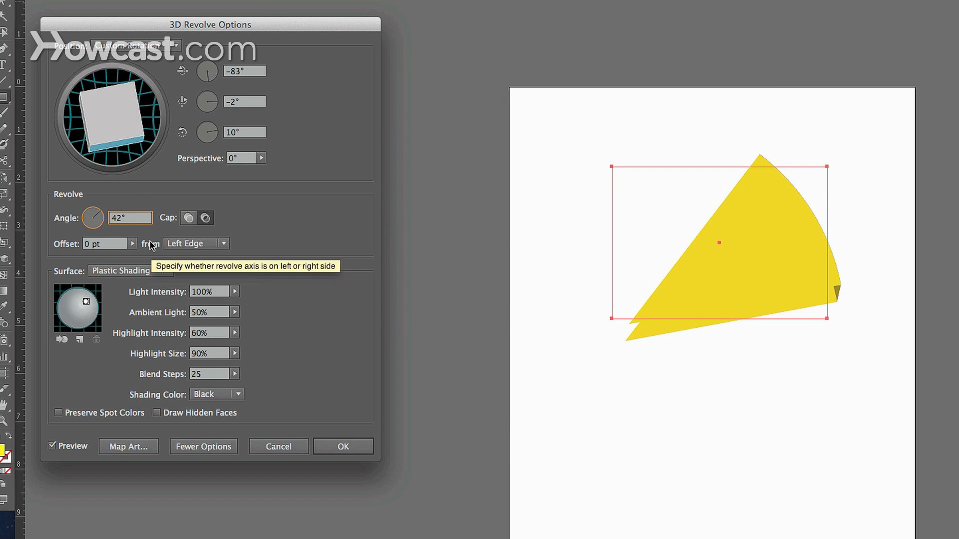
{"action": "left_click_drag", "start_coordinate": [103, 217], "coordinate": [98, 232]}
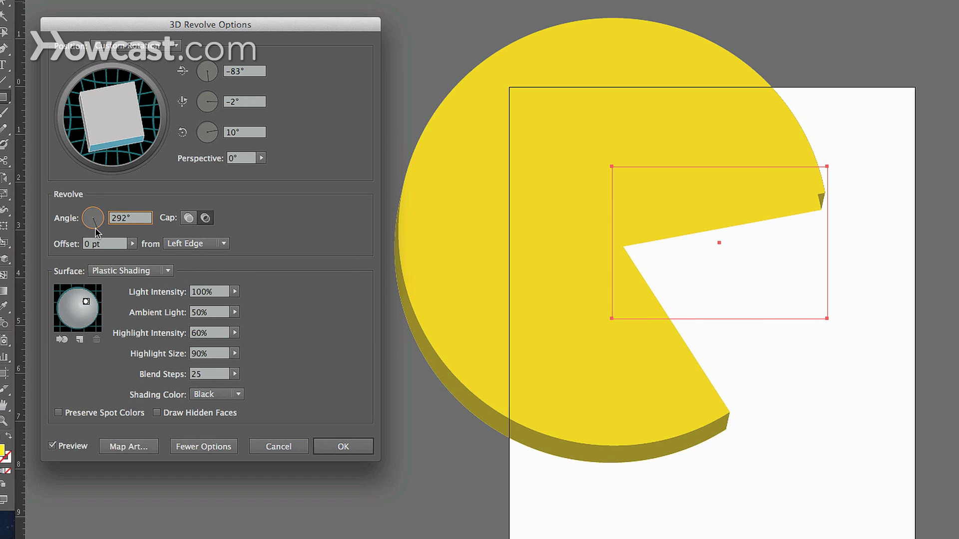
Set Perspective to 104° and tilt the Pac-Man back to X rotation -52°
{"action": "left_click", "coordinate": [261, 157]}
{"action": "left_click_drag", "start_coordinate": [231, 171], "coordinate": [238, 172]}
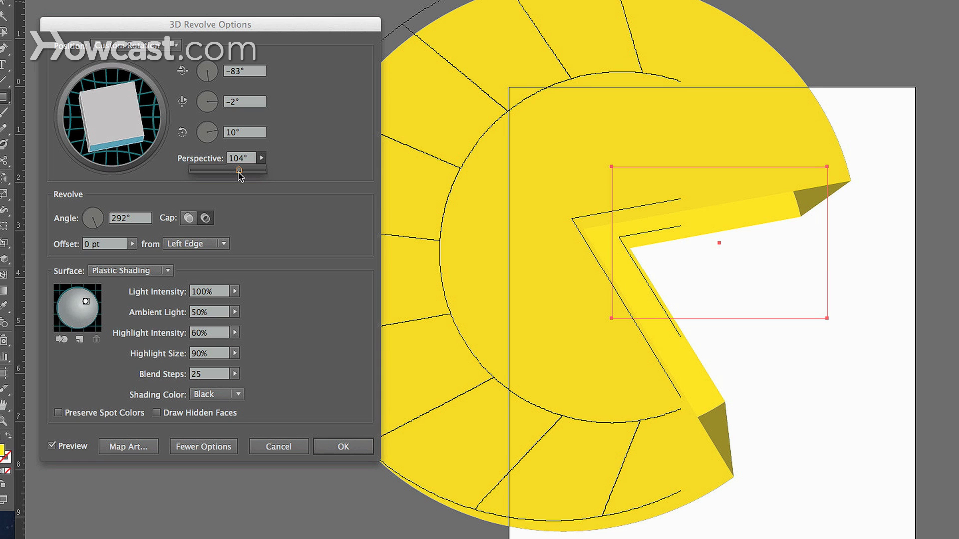
{"action": "left_click_drag", "start_coordinate": [135, 143], "coordinate": [128, 120]}
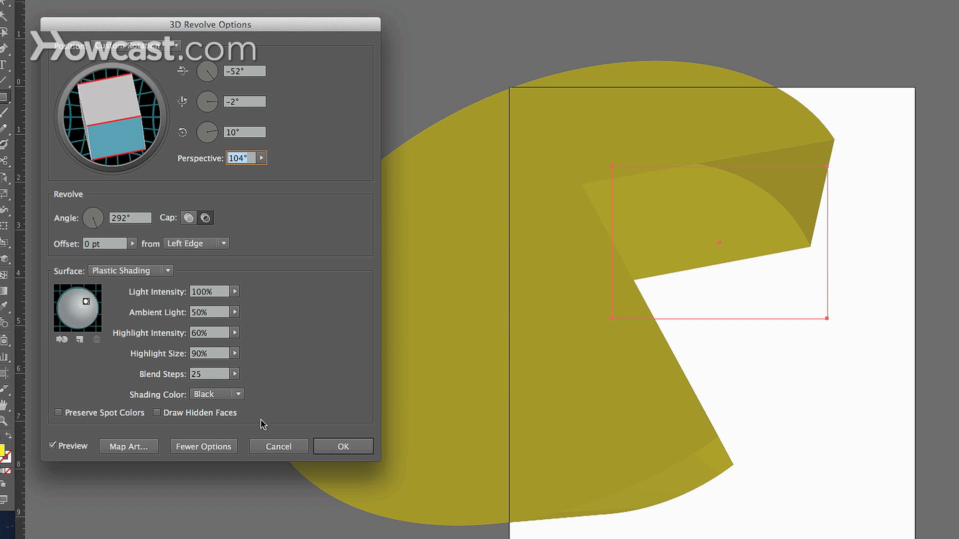
Apply the 292° revolve to the Pac-Man shape and return to the Selection tool
{"action": "left_click", "coordinate": [330, 448]}
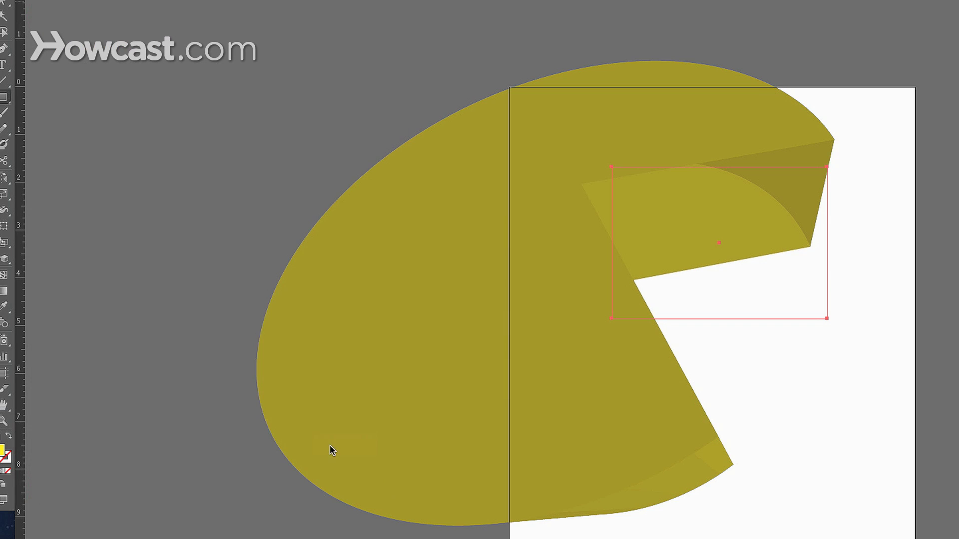
{"action": "key", "text": "v"}
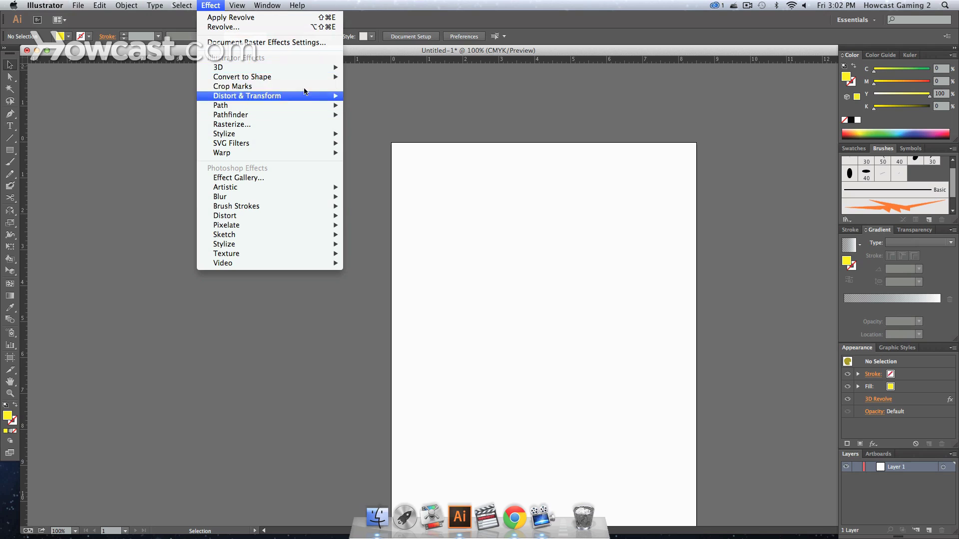
{"action": "left_click", "coordinate": [171, 118]}
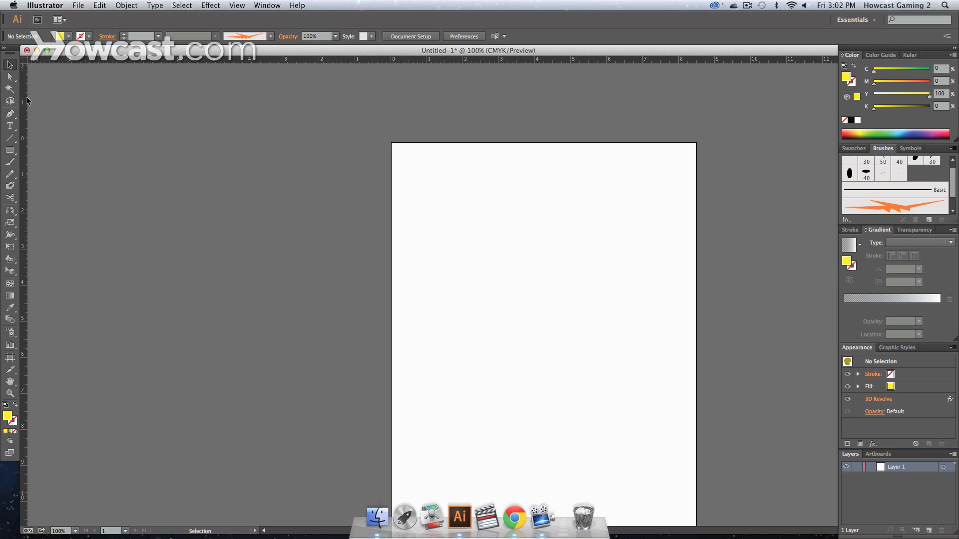
Draw a wide yellow rectangle, about 5.08 in by 1.71 in, and bring up Effect > 3D > Rotate
{"action": "left_click", "coordinate": [10, 150]}
{"action": "left_click_drag", "start_coordinate": [482, 254], "coordinate": [665, 316]}
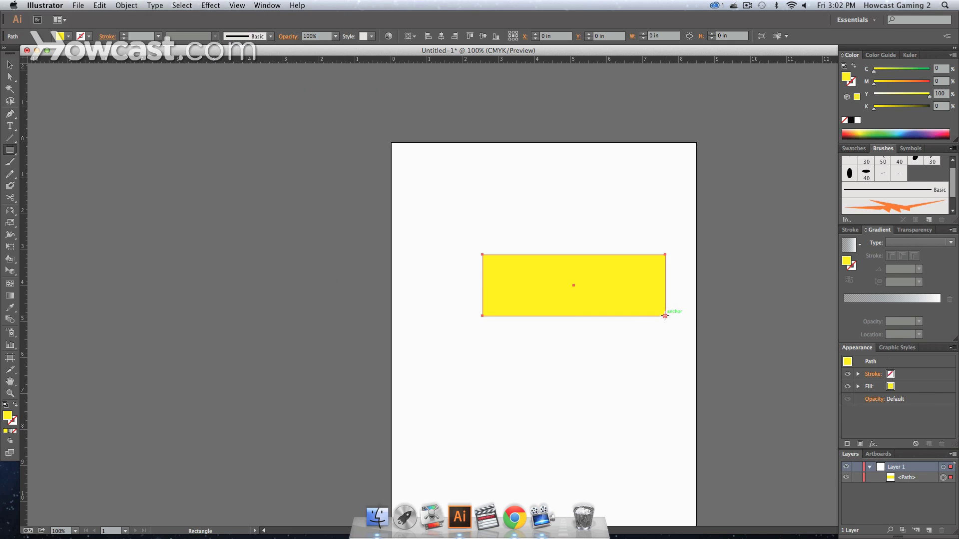
{"action": "left_click", "coordinate": [210, 5]}
{"action": "mouse_move", "coordinate": [329, 71]}
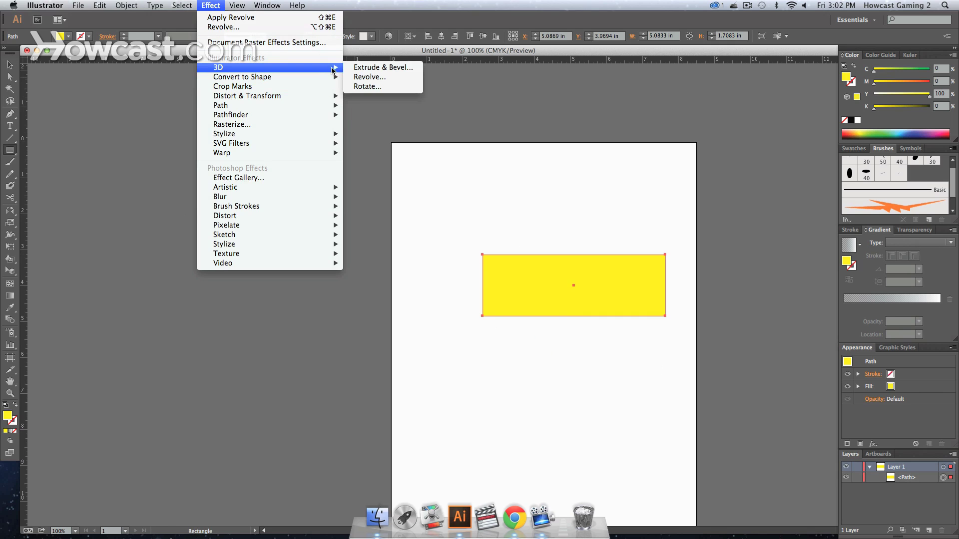
{"action": "left_click", "coordinate": [368, 86]}
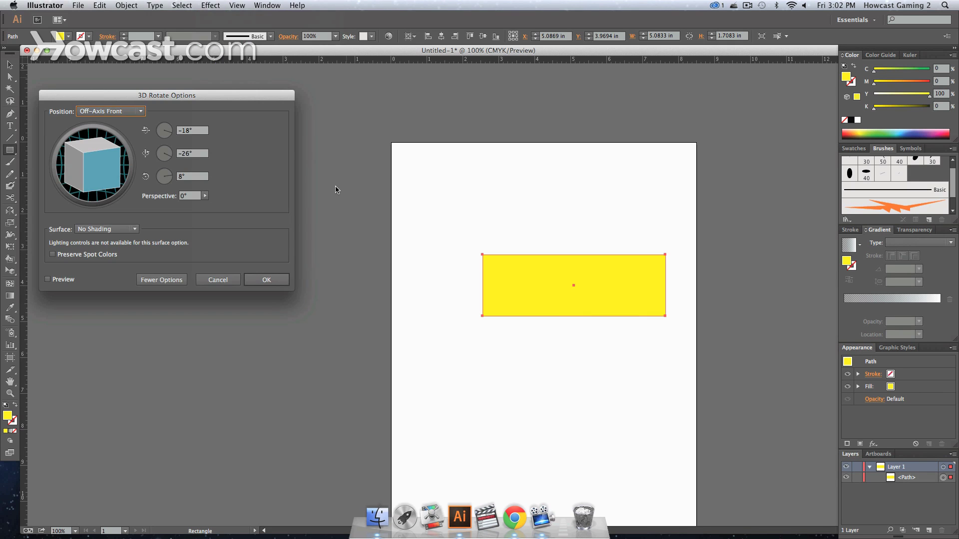
Preview the rectangle rotated to a custom 3D angle of -6°, -47°, 0°
{"action": "left_click", "coordinate": [48, 279]}
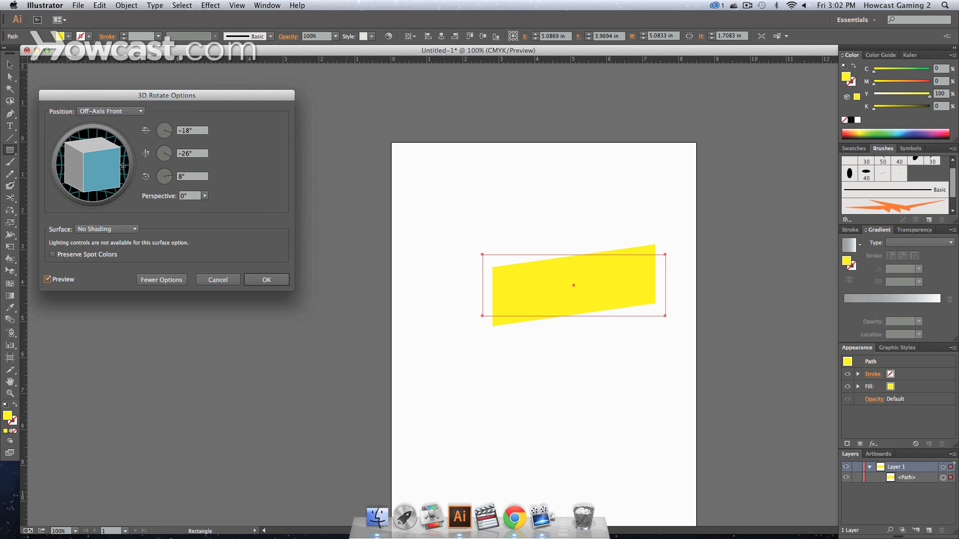
{"action": "left_click_drag", "start_coordinate": [123, 166], "coordinate": [94, 169]}
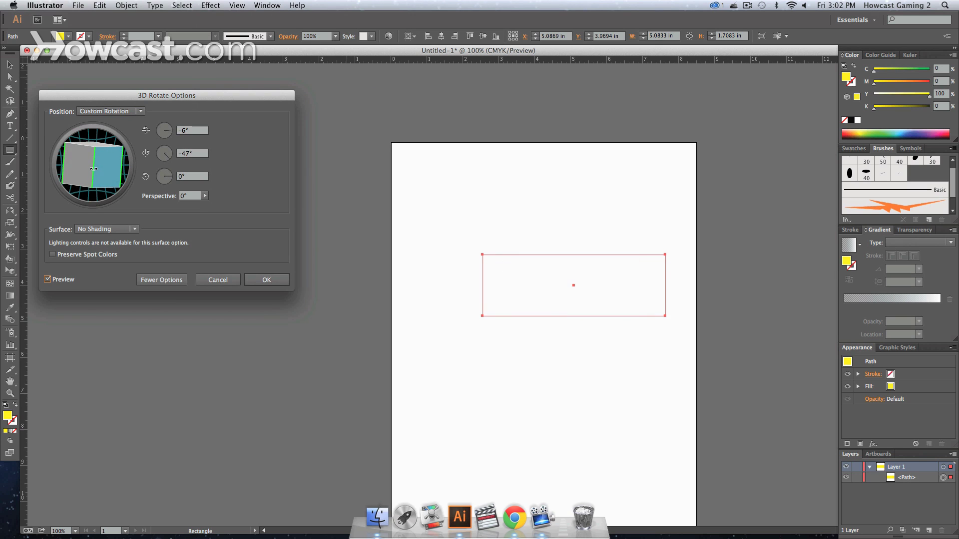